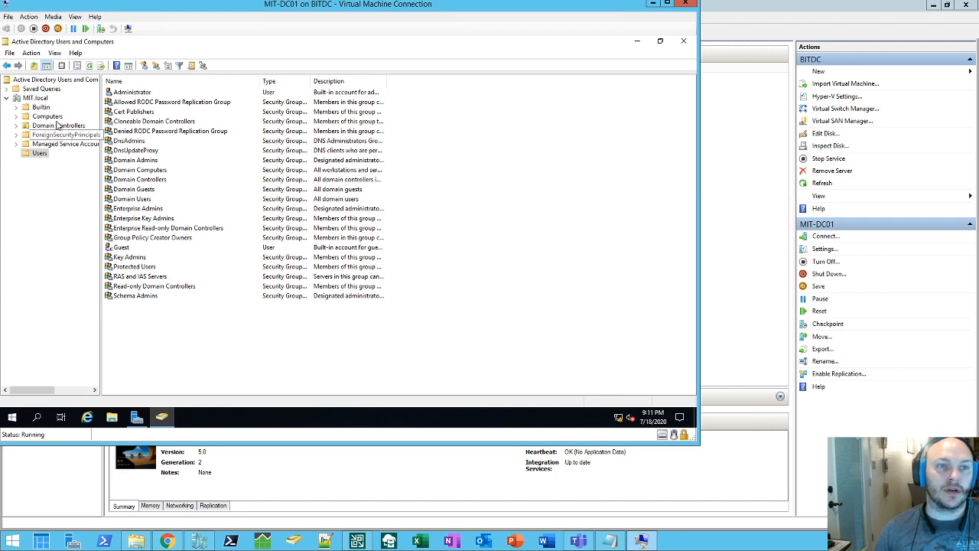
Step: Create an organizational unit named Corp directly under MIT.local
right_click(43, 99)
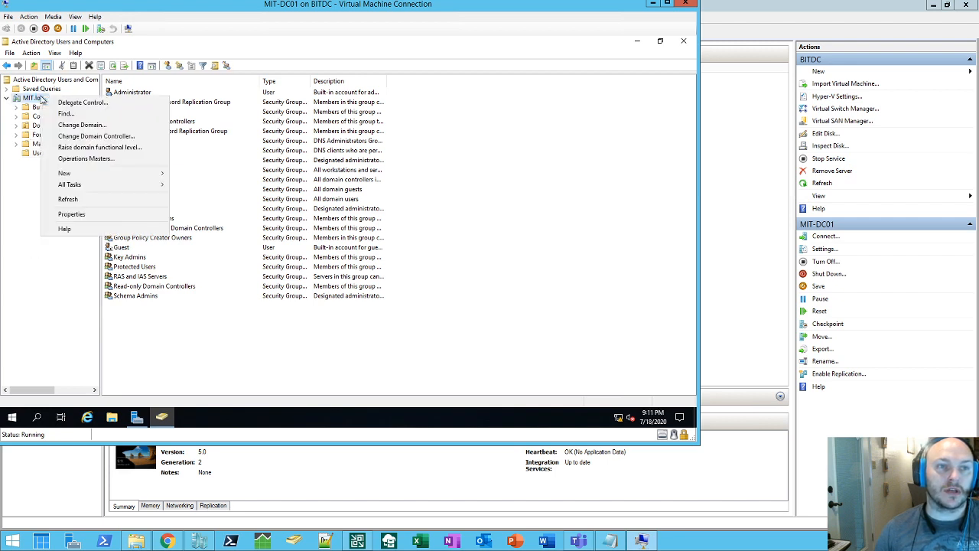
mouse_move(111, 178)
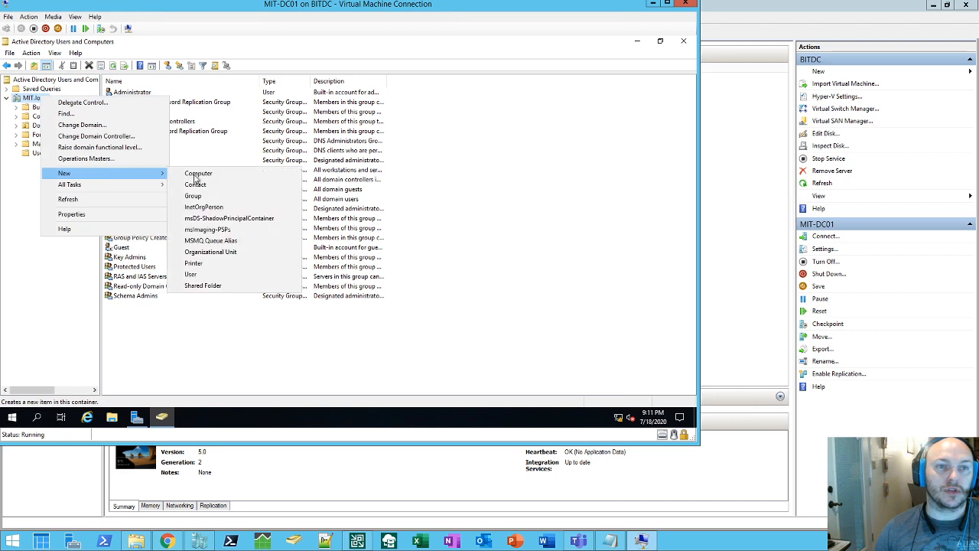
left_click(230, 253)
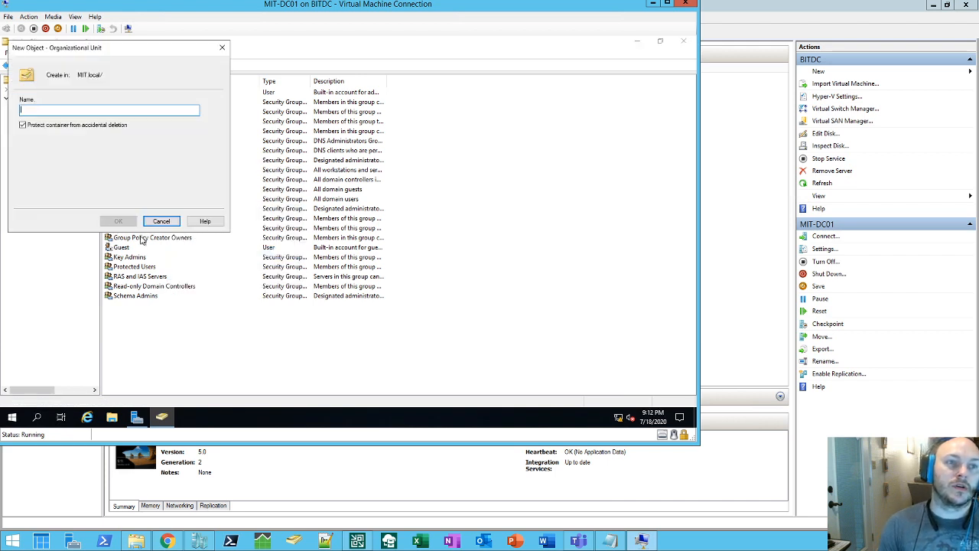
type("Corp")
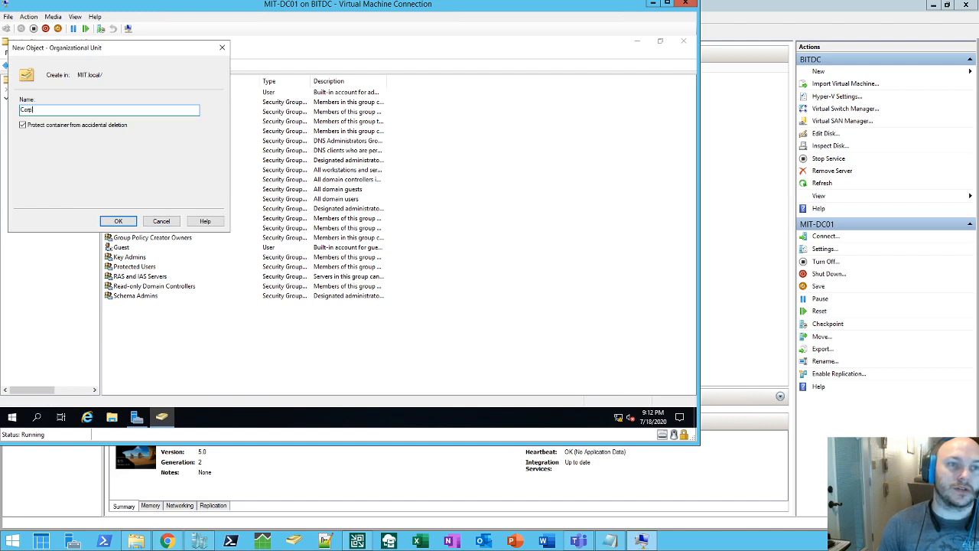
key("Return")
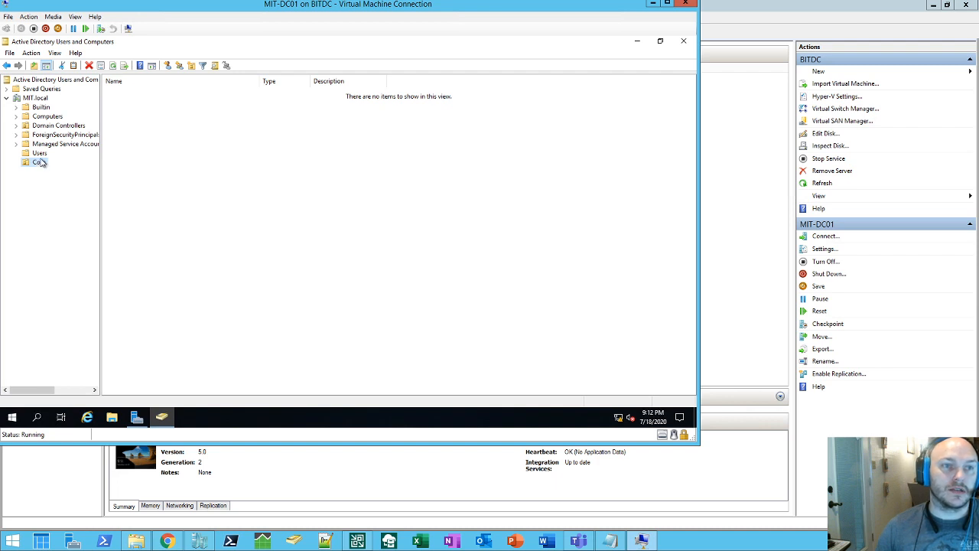
Step: Look through the Users and Computers containers, then return to the empty Corp OU
left_click(41, 155)
left_click(46, 118)
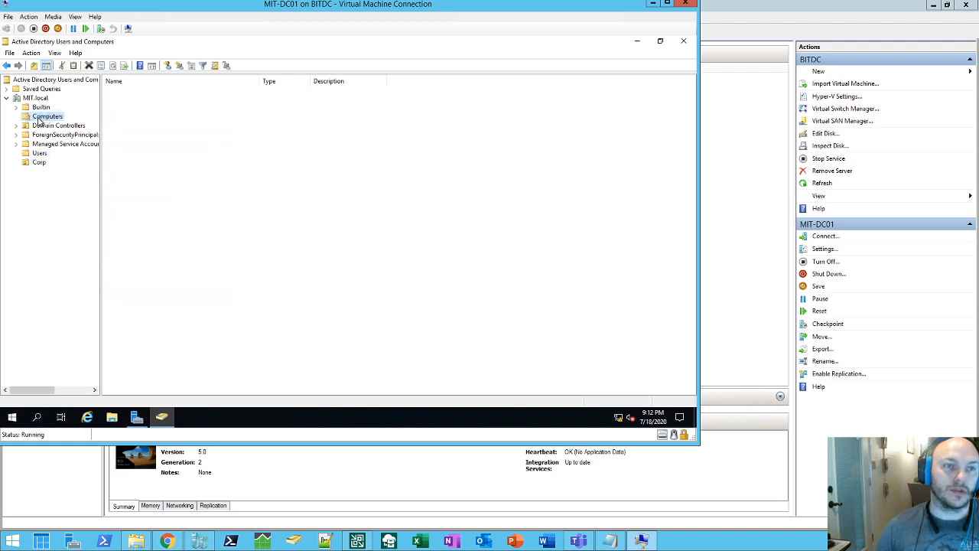
left_click(38, 163)
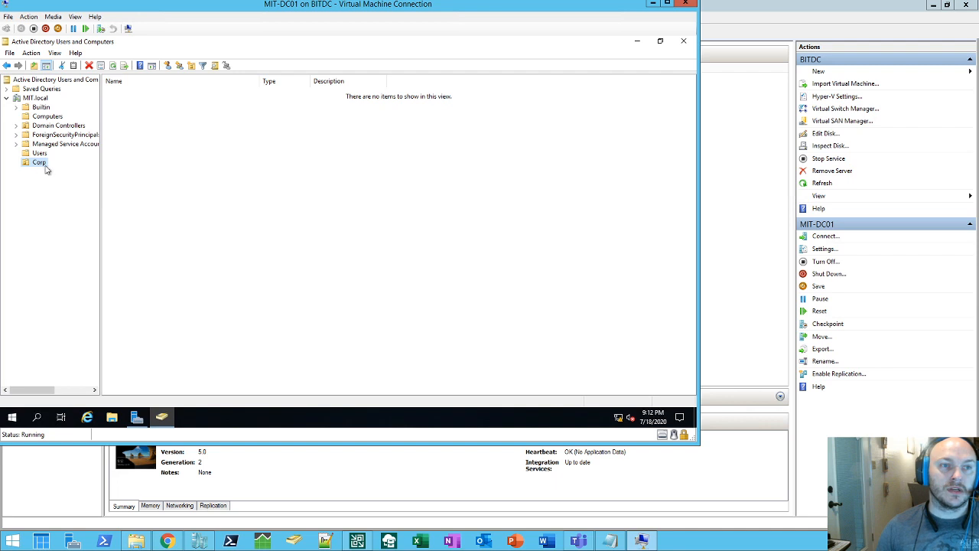
Step: Add the Users and Desktops organizational units inside Corp
right_click(38, 162)
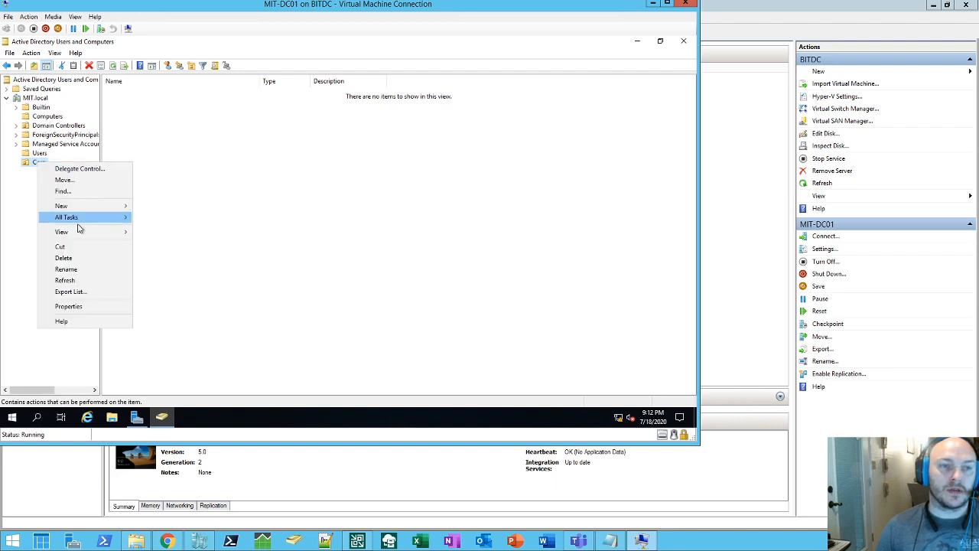
mouse_move(84, 207)
left_click(189, 284)
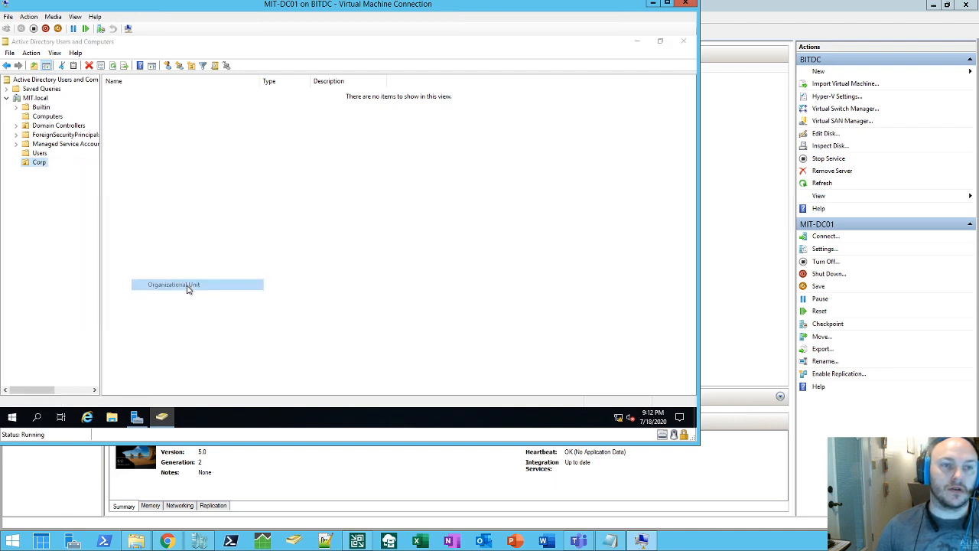
type("Users")
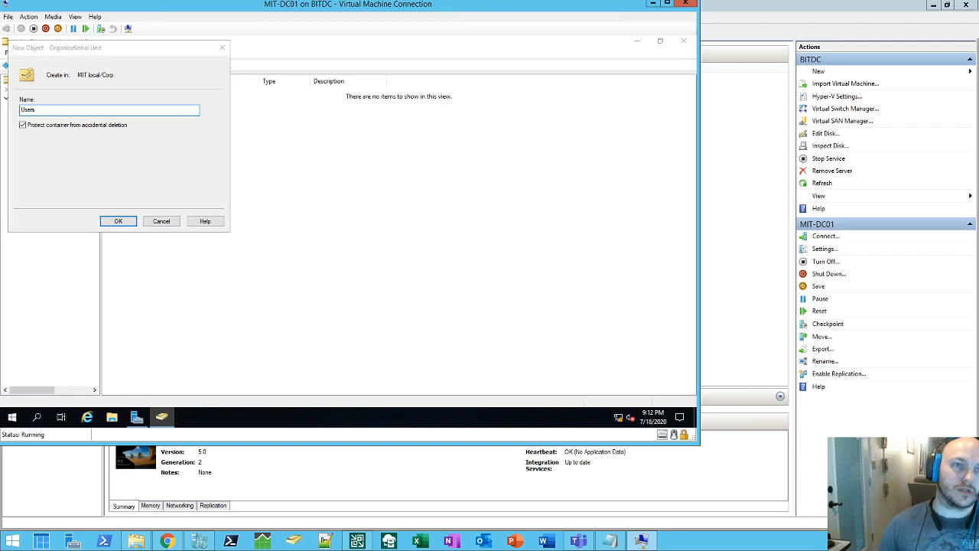
key("Return")
right_click(37, 165)
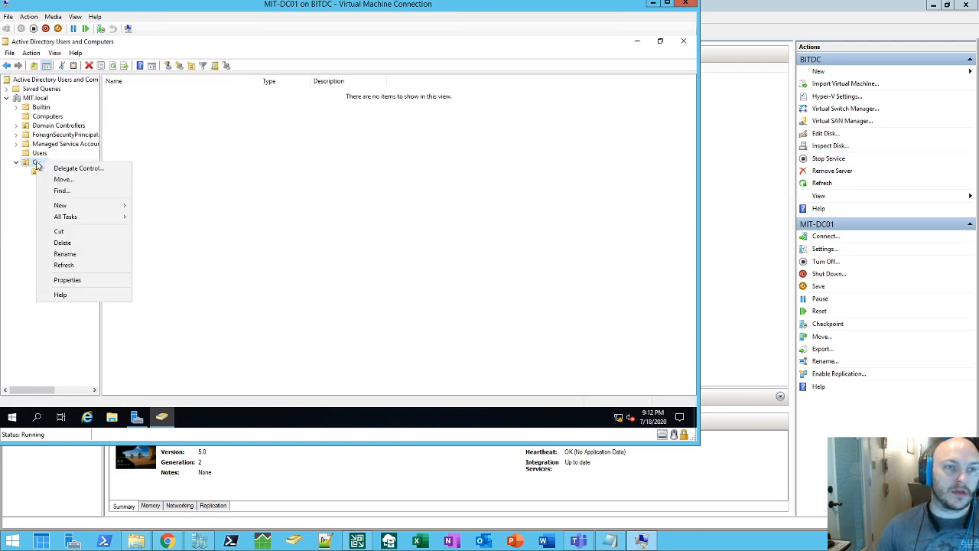
mouse_move(92, 208)
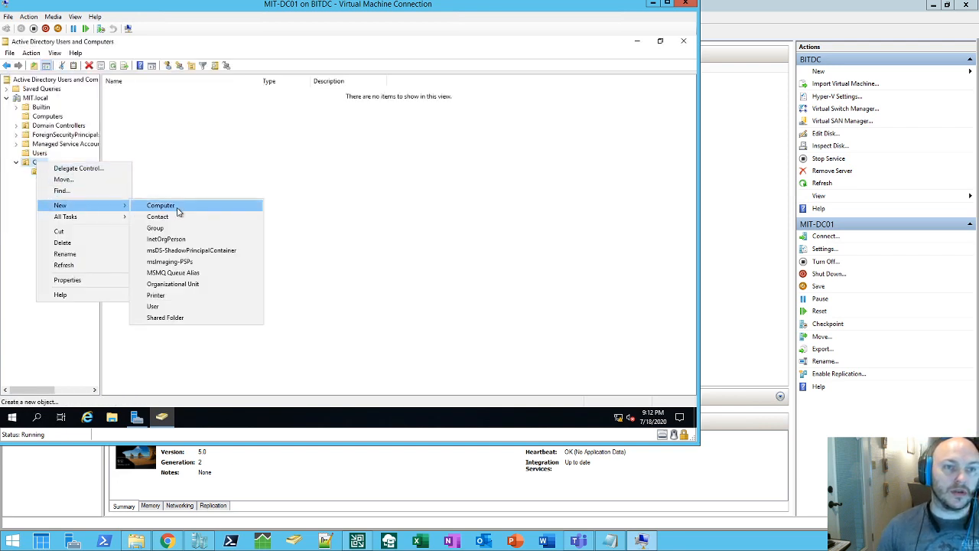
left_click(176, 284)
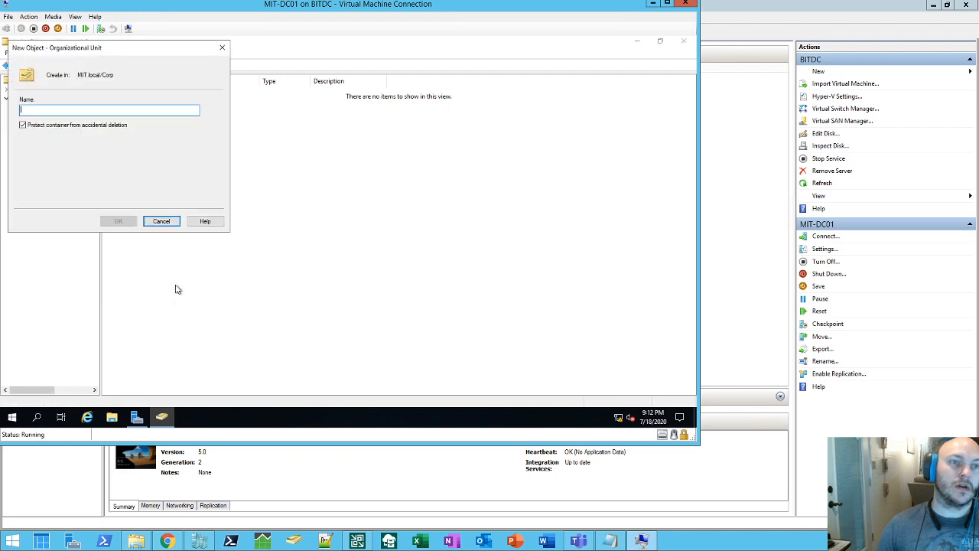
type("Desktops")
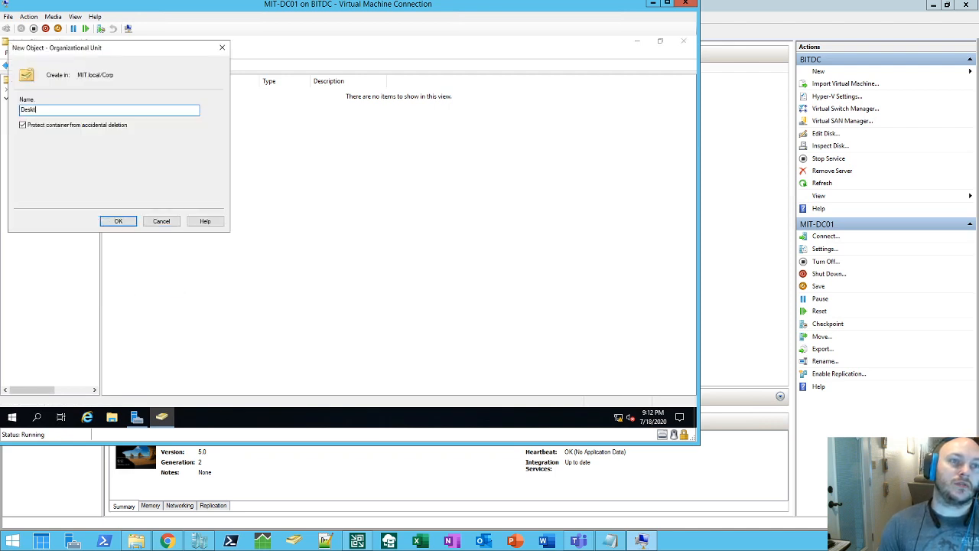
key("Return")
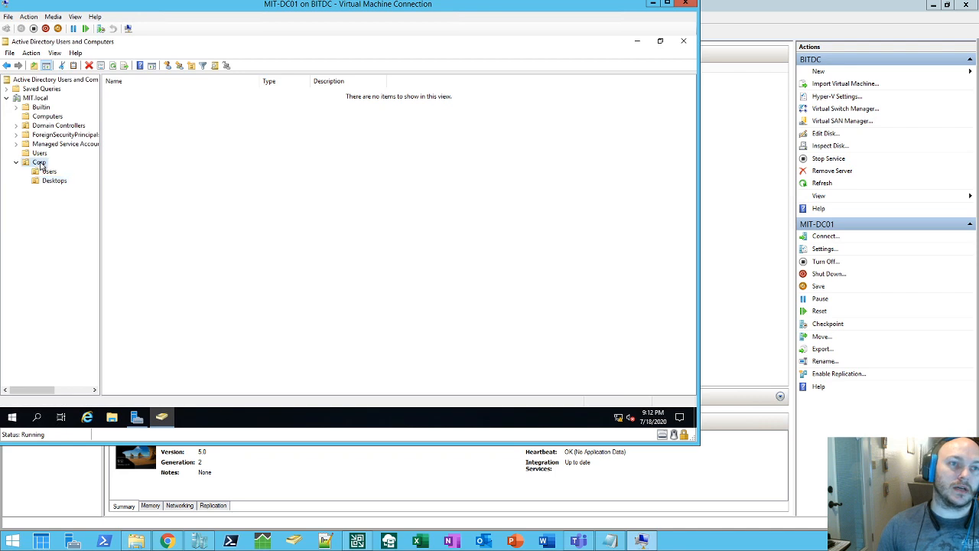
Step: Add the Laptops and Service Accounts organizational units inside Corp
right_click(40, 162)
mouse_move(91, 208)
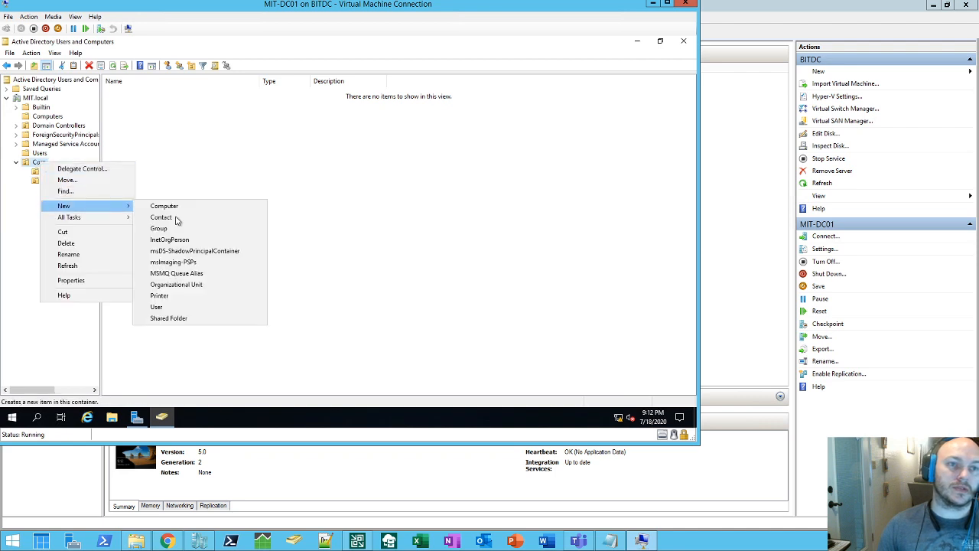
left_click(177, 284)
type("Laptops")
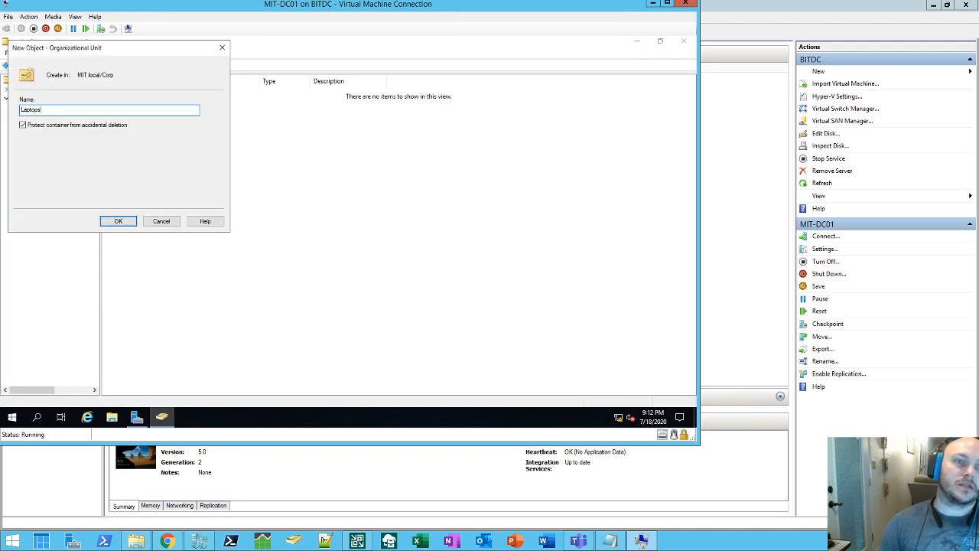
key("Return")
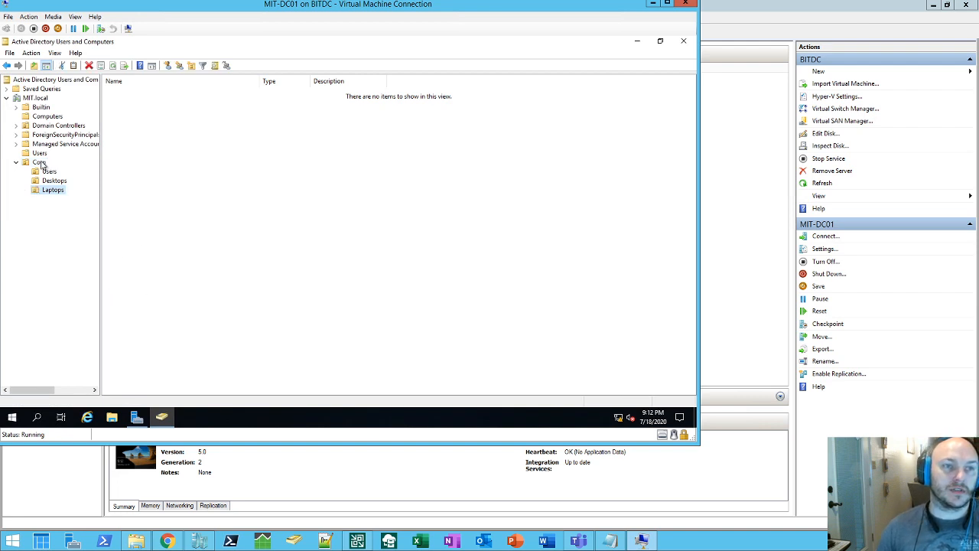
right_click(40, 162)
mouse_move(101, 207)
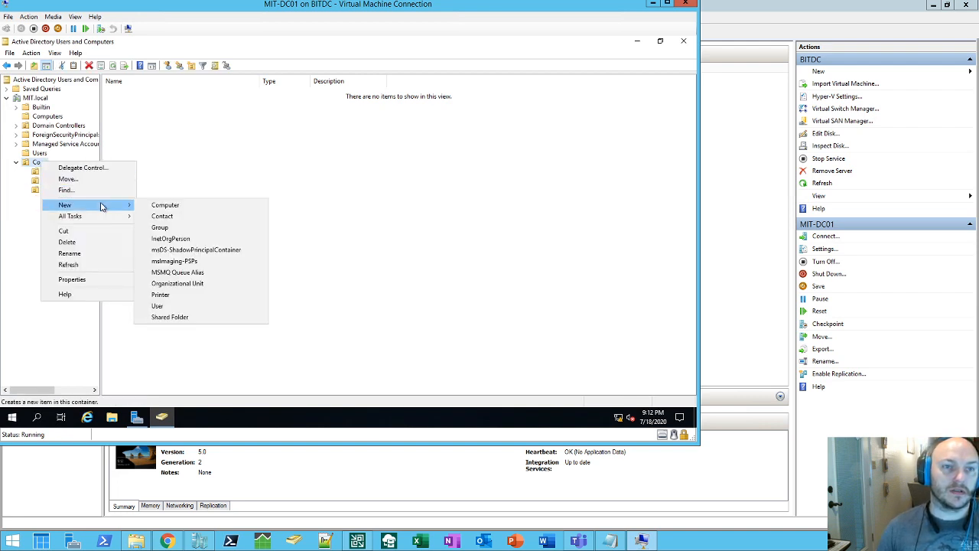
left_click(196, 284)
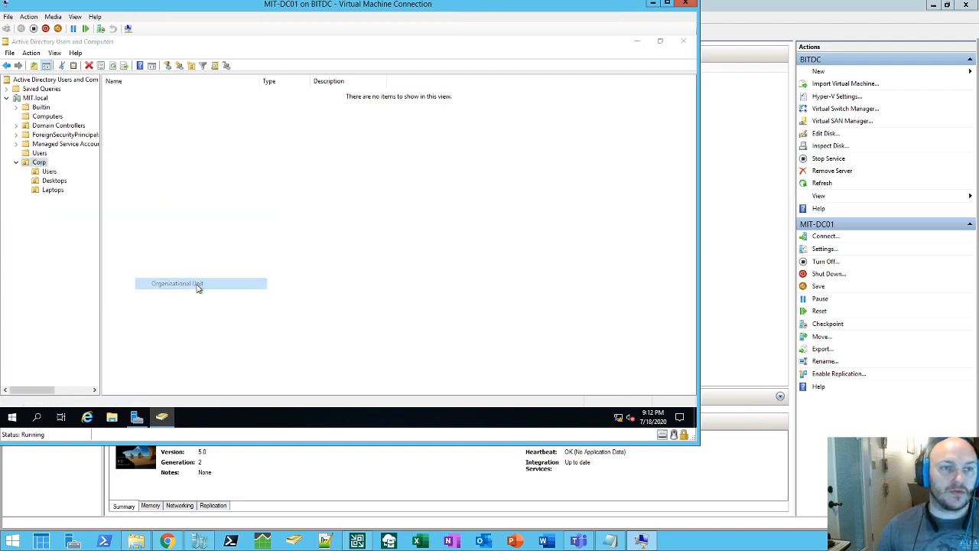
type("Service Accounts")
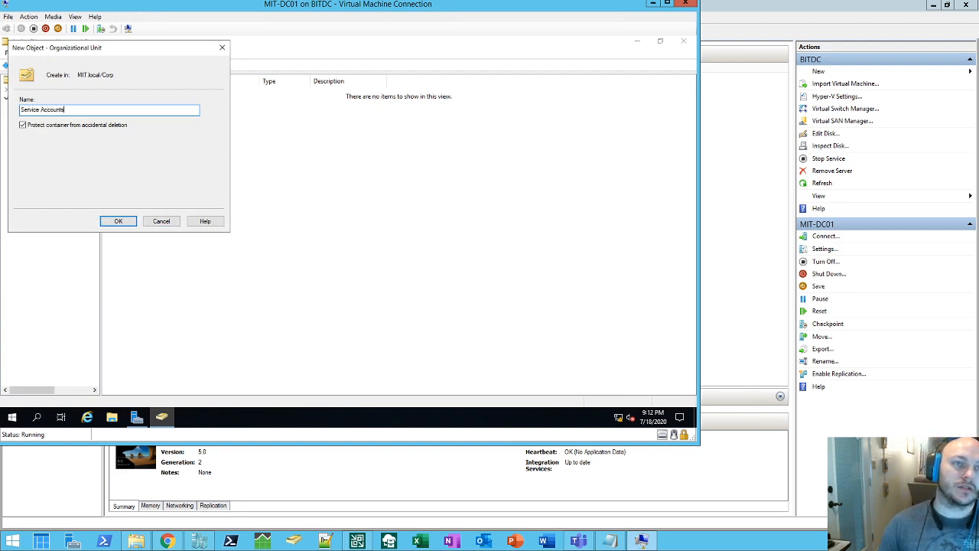
key("Return")
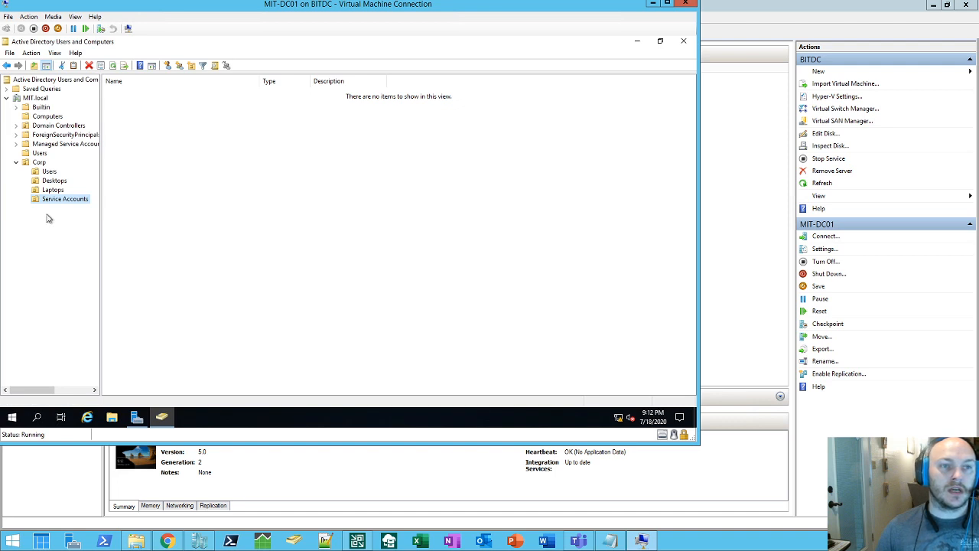
right_click(42, 163)
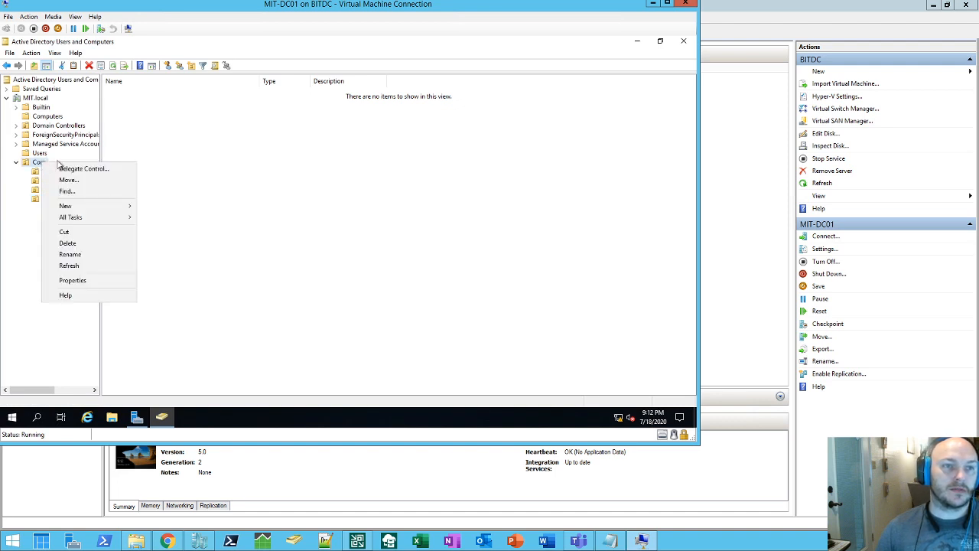
Step: Add an SG organizational unit inside Corp
mouse_move(98, 205)
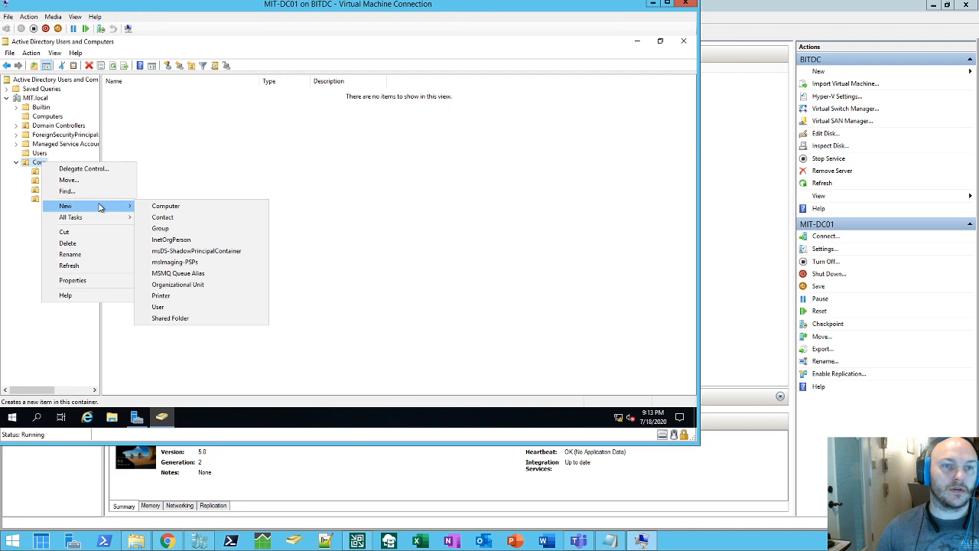
left_click(180, 285)
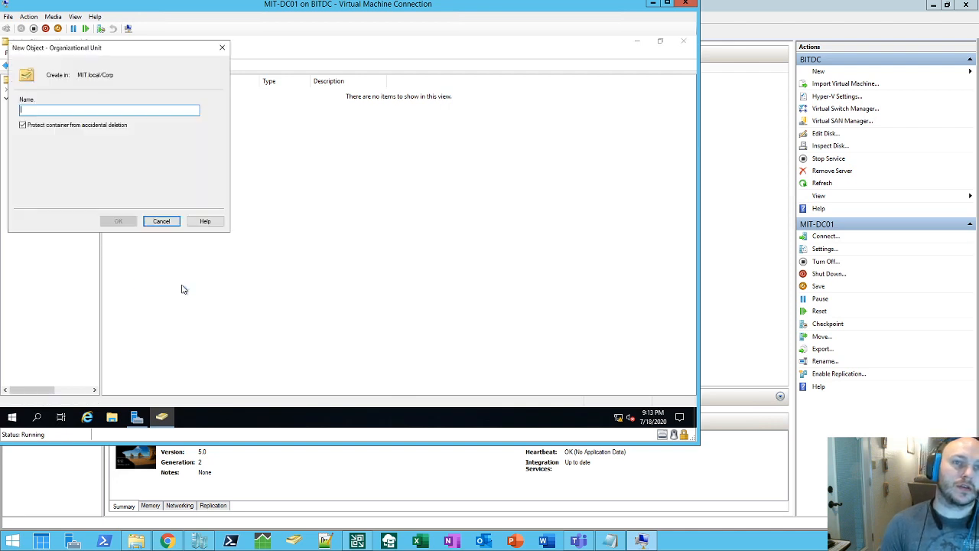
type("SC")
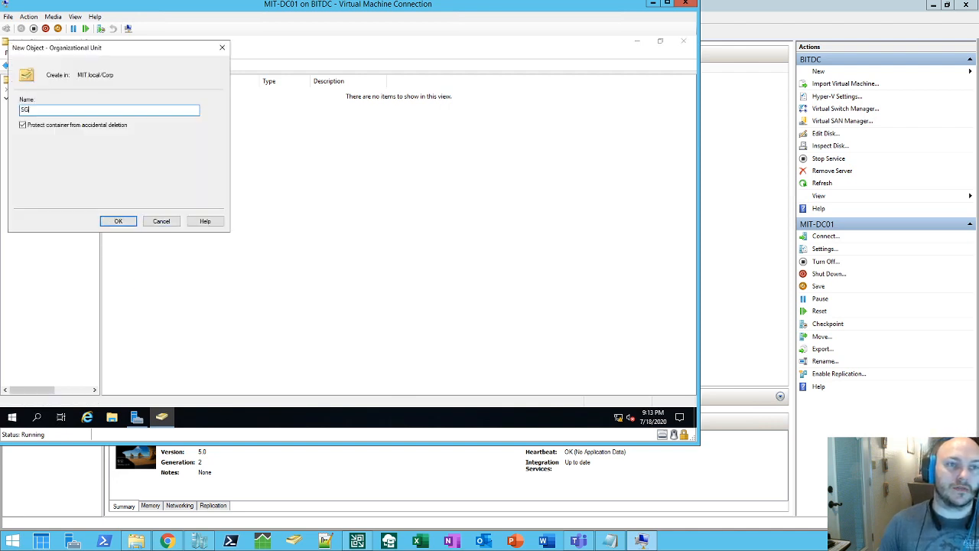
key("Return")
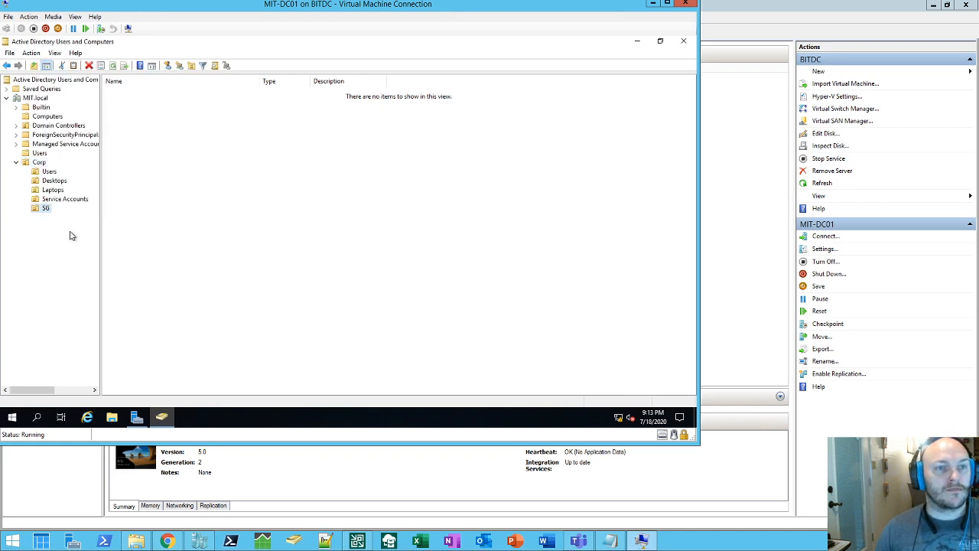
Step: Add an IT organizational unit inside Corp
right_click(38, 163)
mouse_move(88, 205)
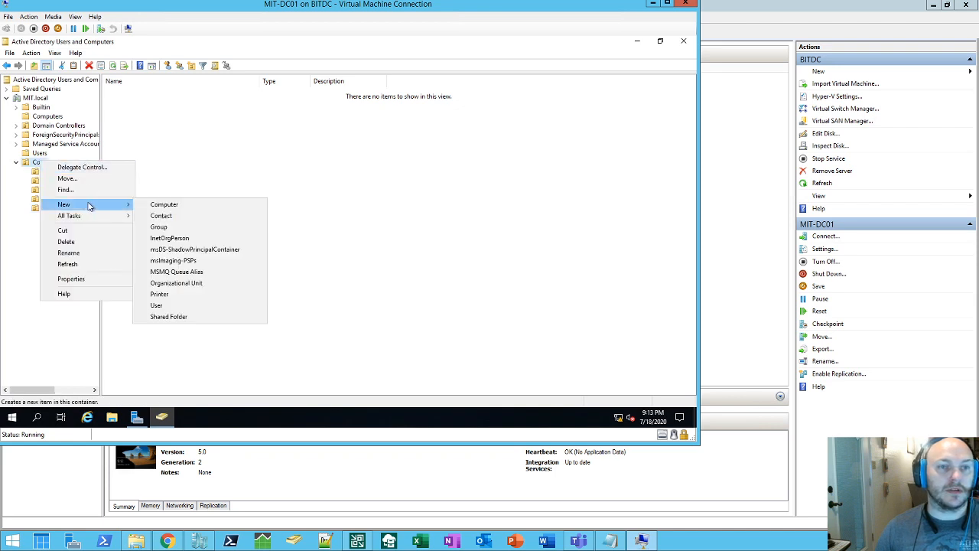
left_click(189, 285)
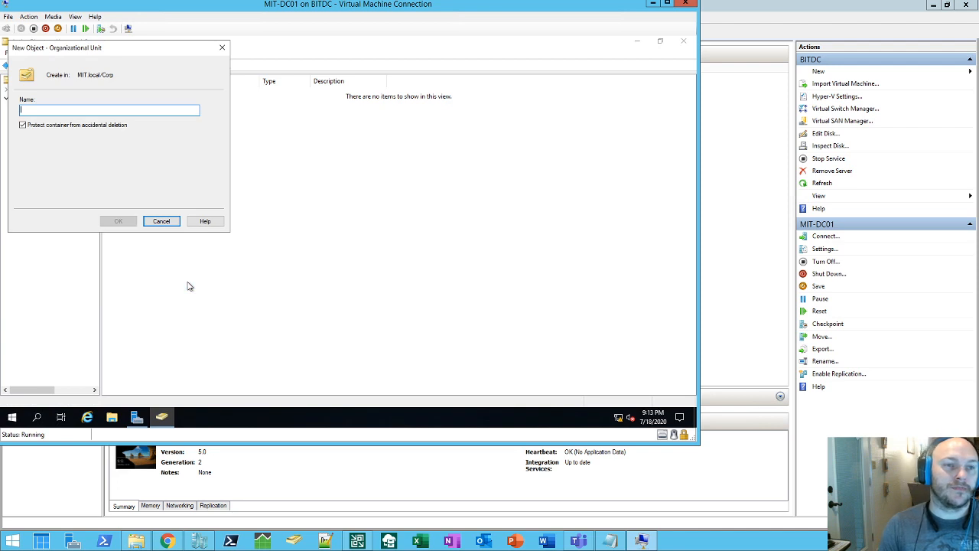
type("IT")
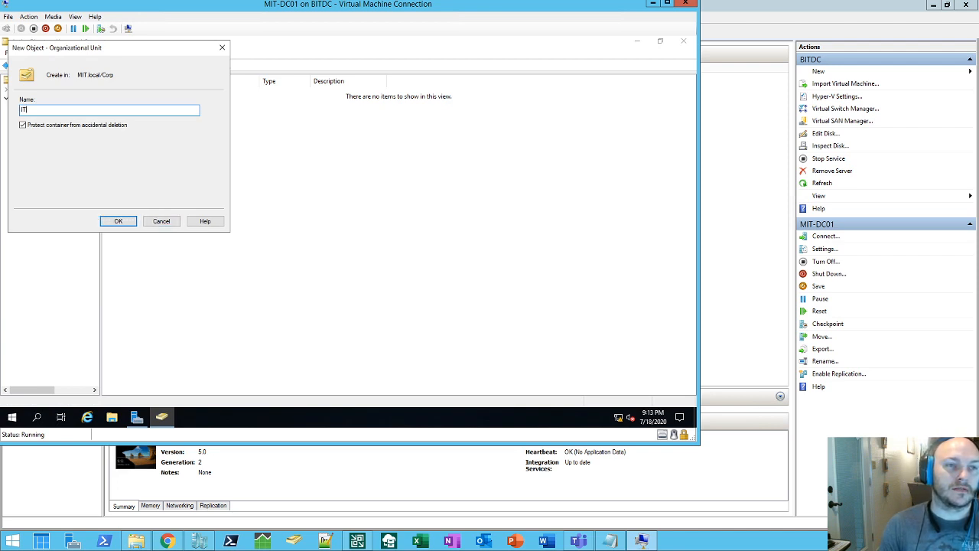
key("Return")
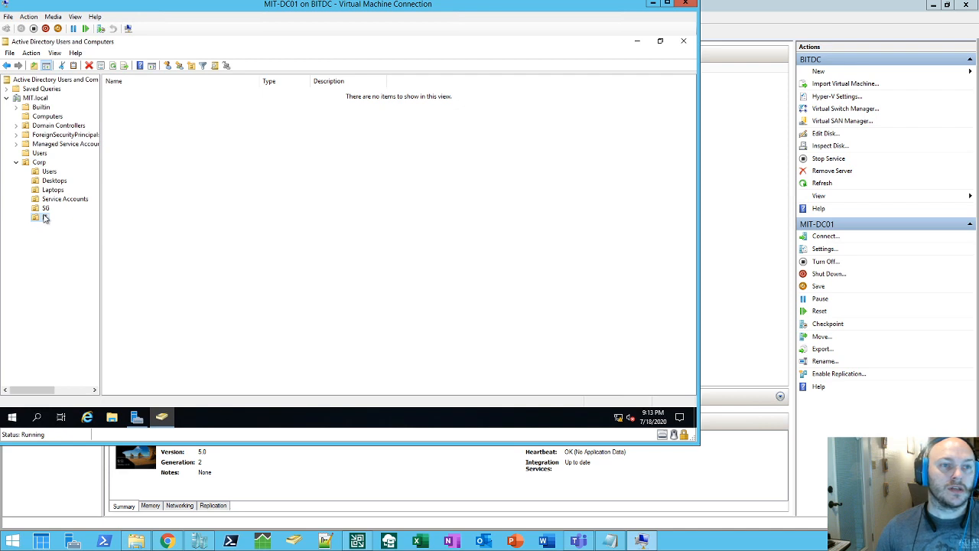
left_click(51, 175)
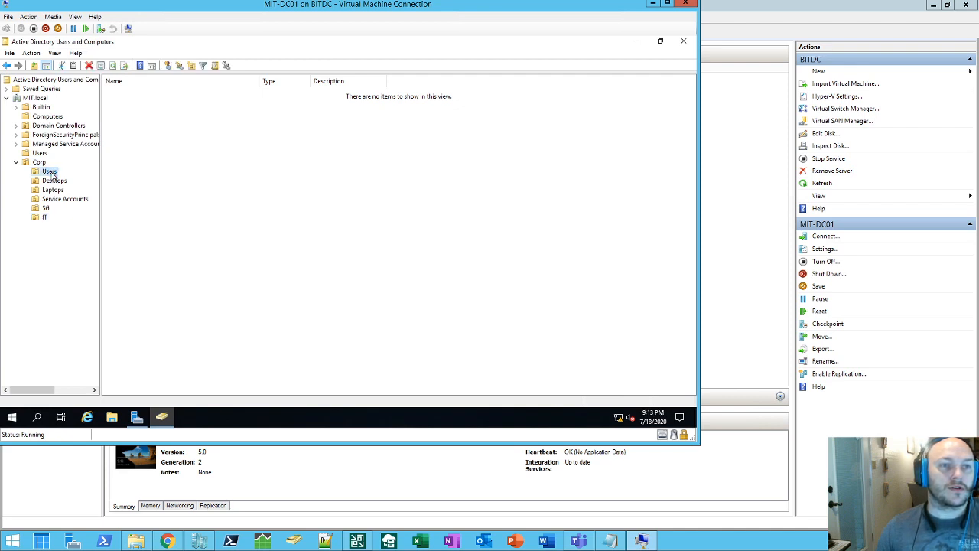
Step: Start a new user in Corp's Users OU, entering the person's first name, last name and logon name
right_click(152, 125)
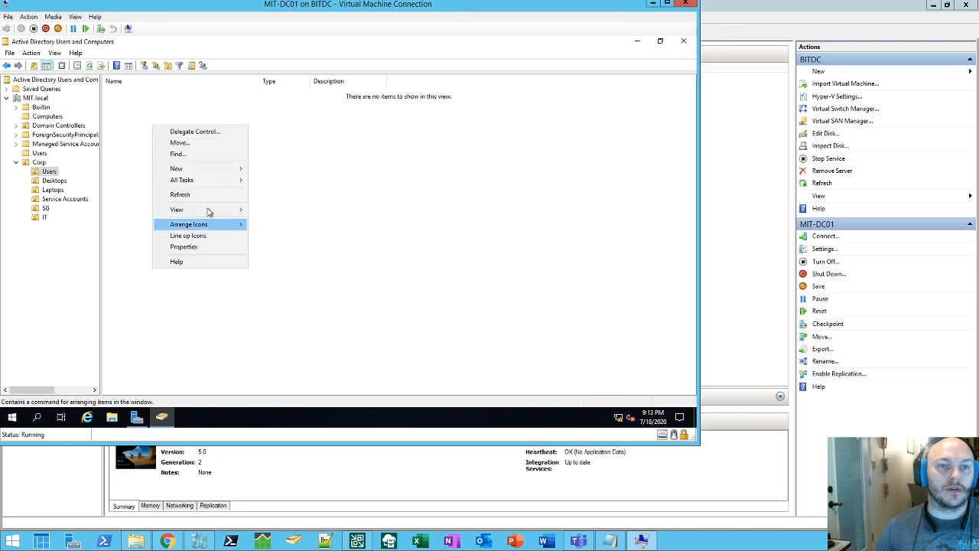
mouse_move(208, 168)
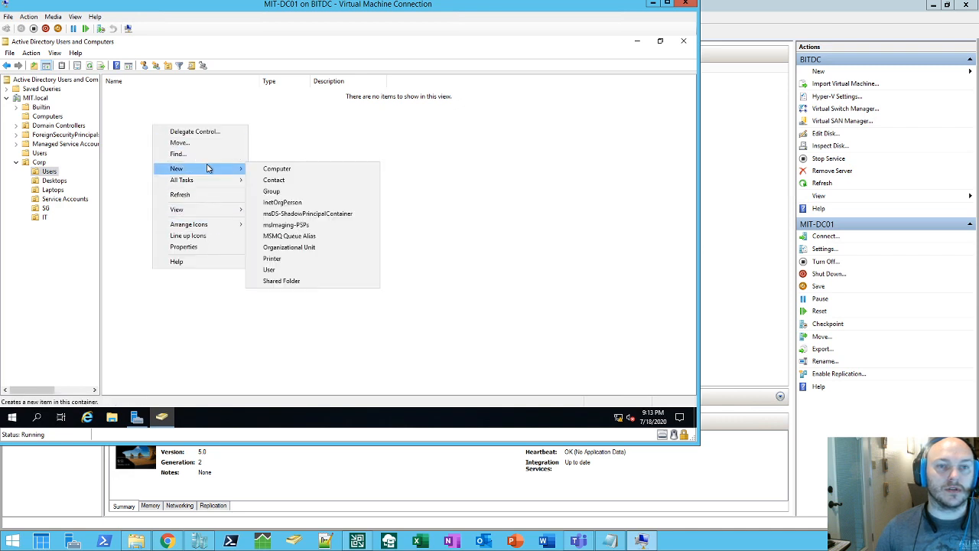
left_click(284, 270)
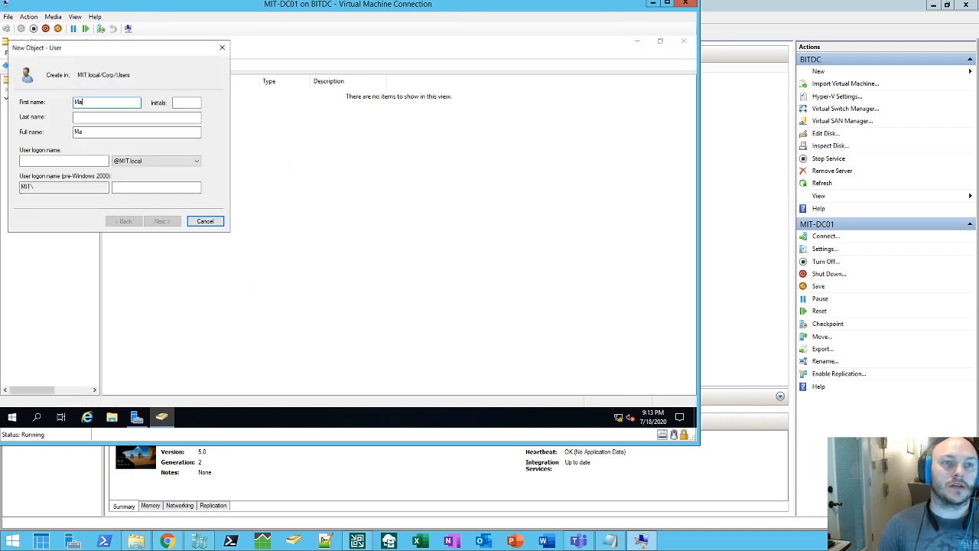
key("Tab")
key("Tab")
key("Tab")
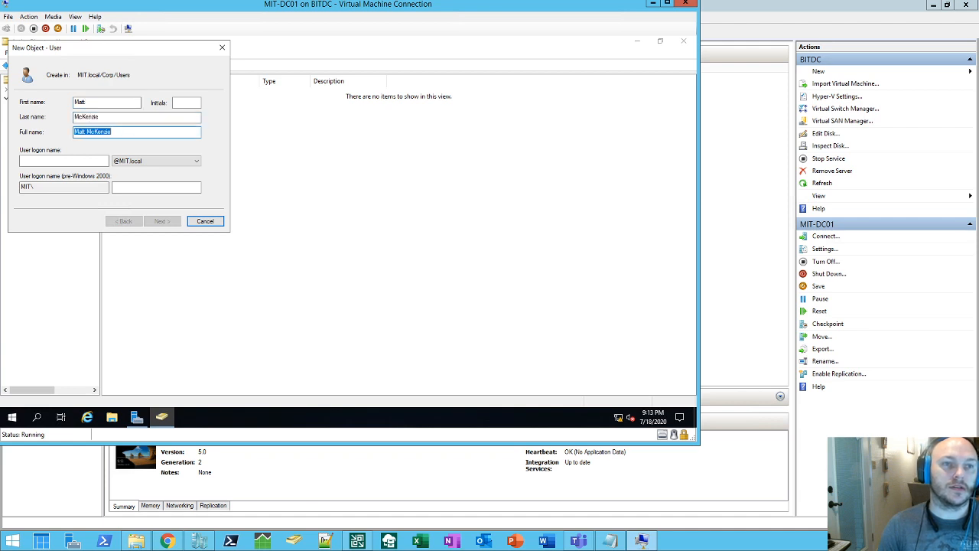
key("Tab")
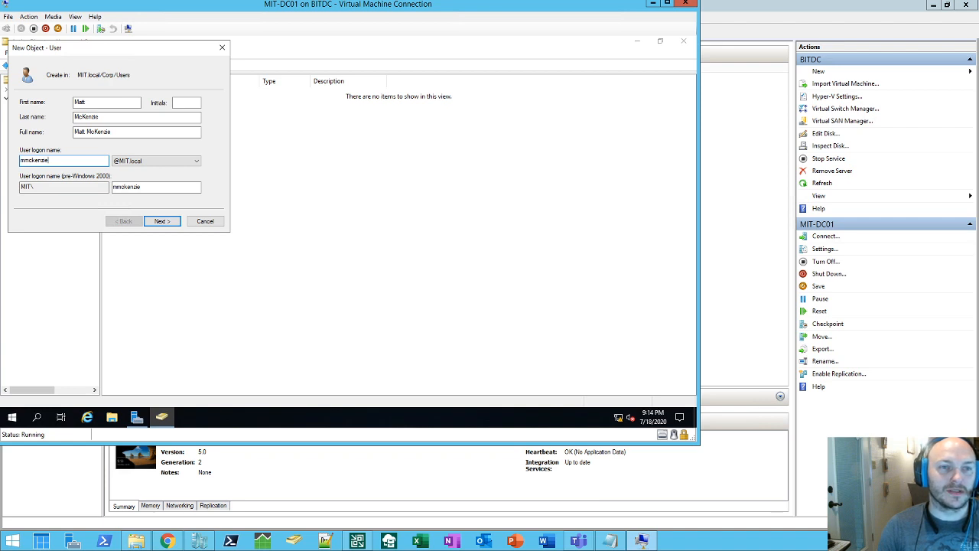
key("Return")
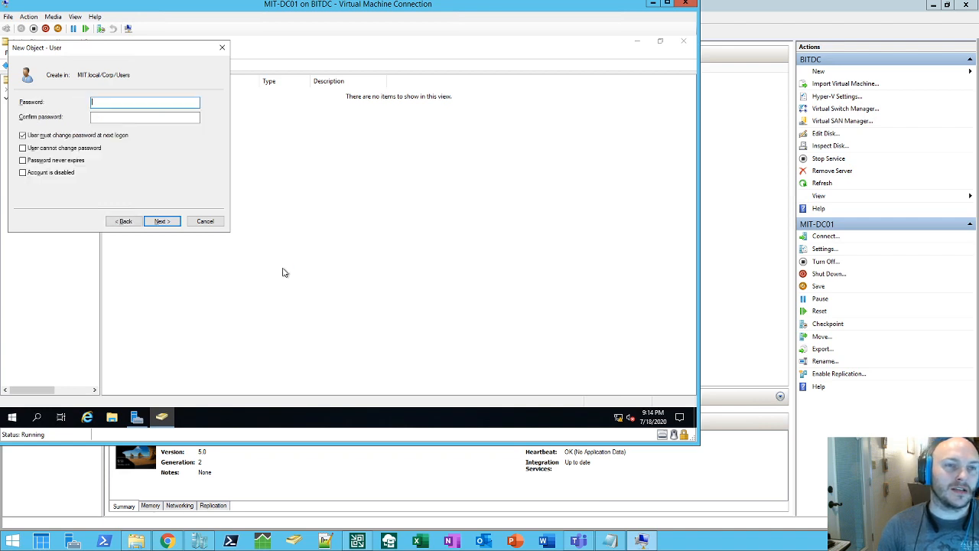
Step: Set and confirm the user's password, clear 'must change password at next logon', and finish the account
type("Password01")
key("Tab")
type("Passwor")
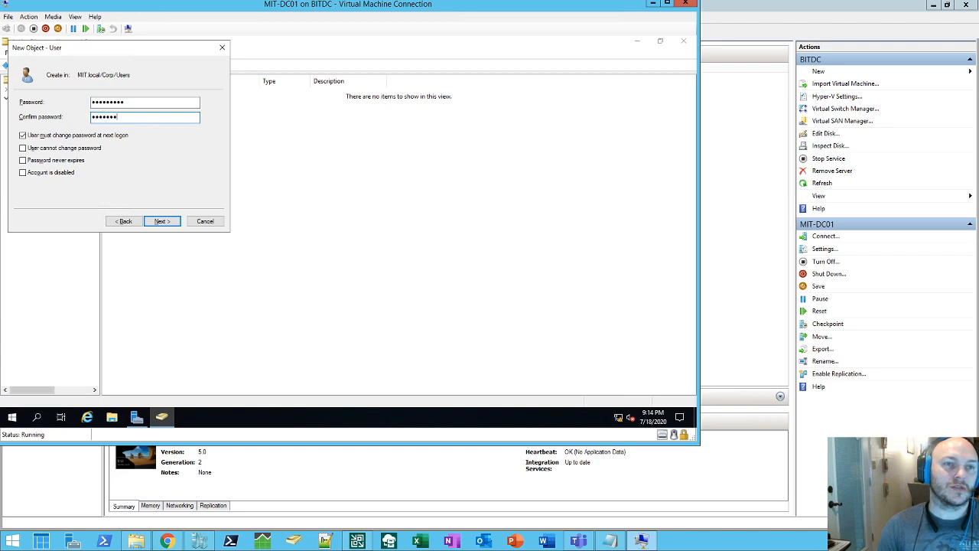
type("d01")
key("Tab")
key("space")
key("Tab")
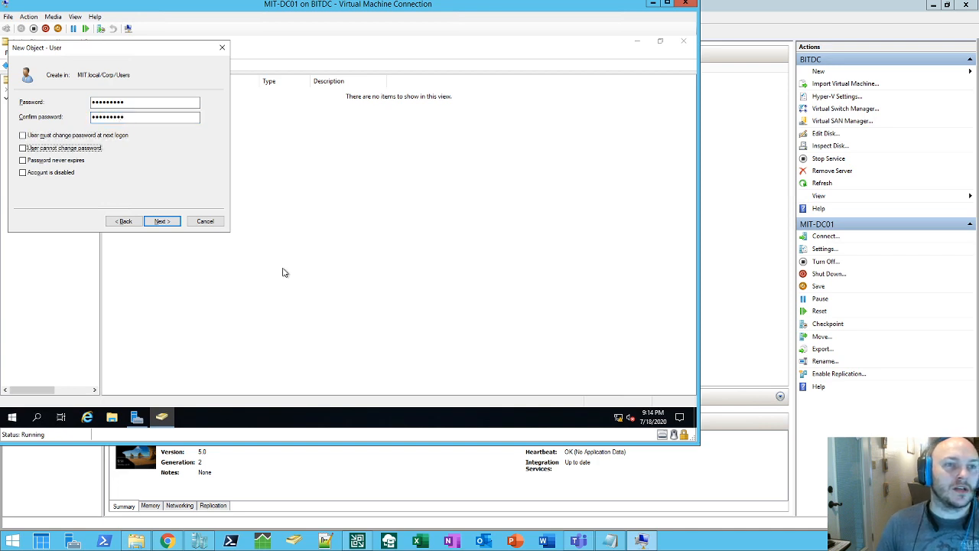
key("Tab")
key("Tab")
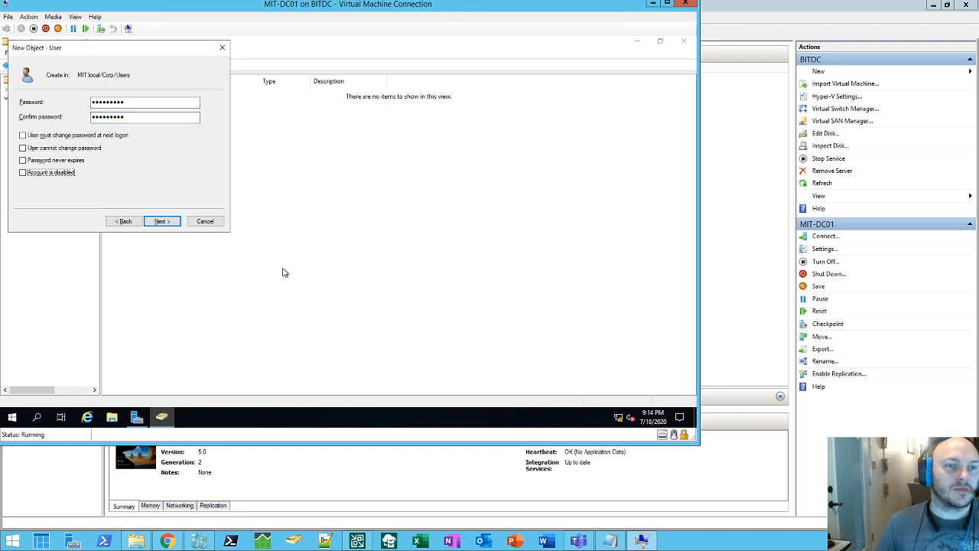
key("Return")
key("Return")
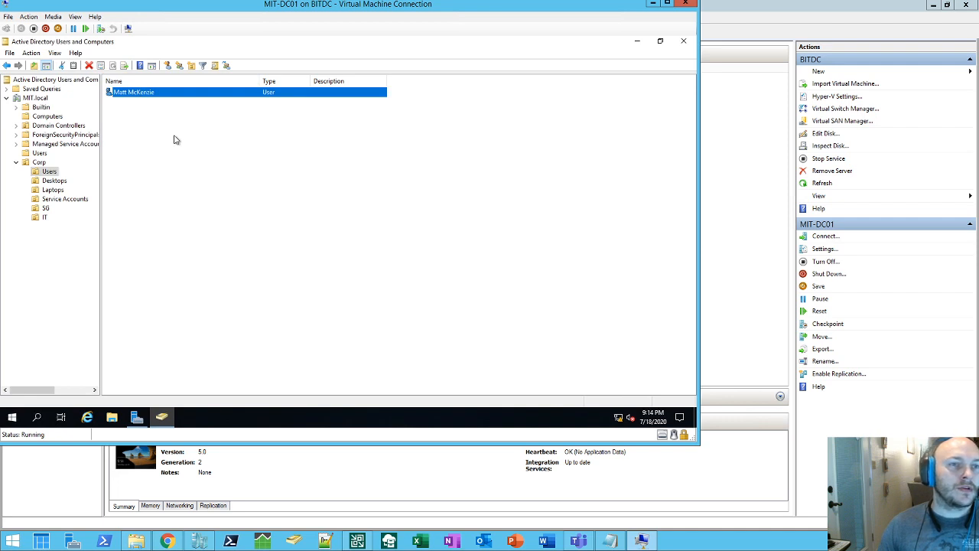
left_click(45, 217)
Step: Start a new user in the IT OU with the person's name plus an (SU) suffix and their logon name
right_click(134, 124)
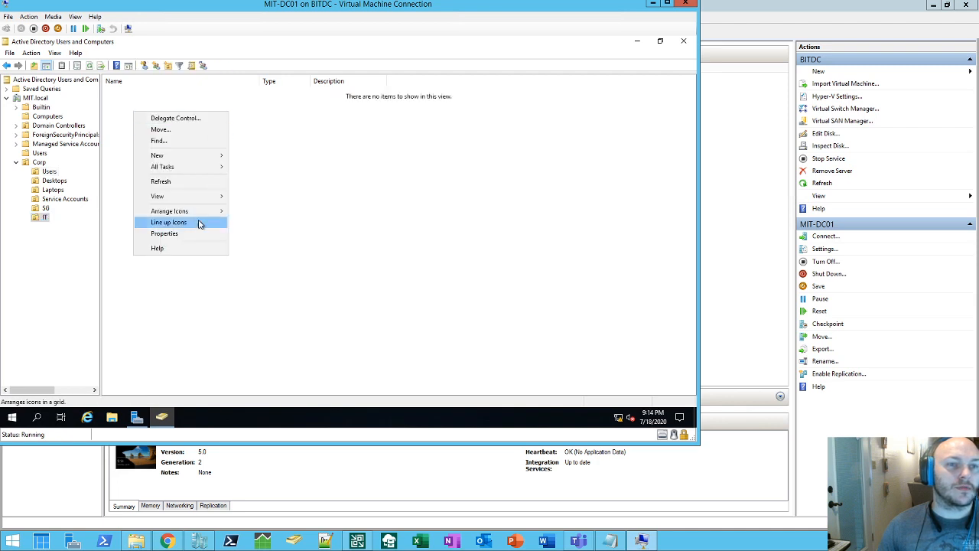
mouse_move(190, 157)
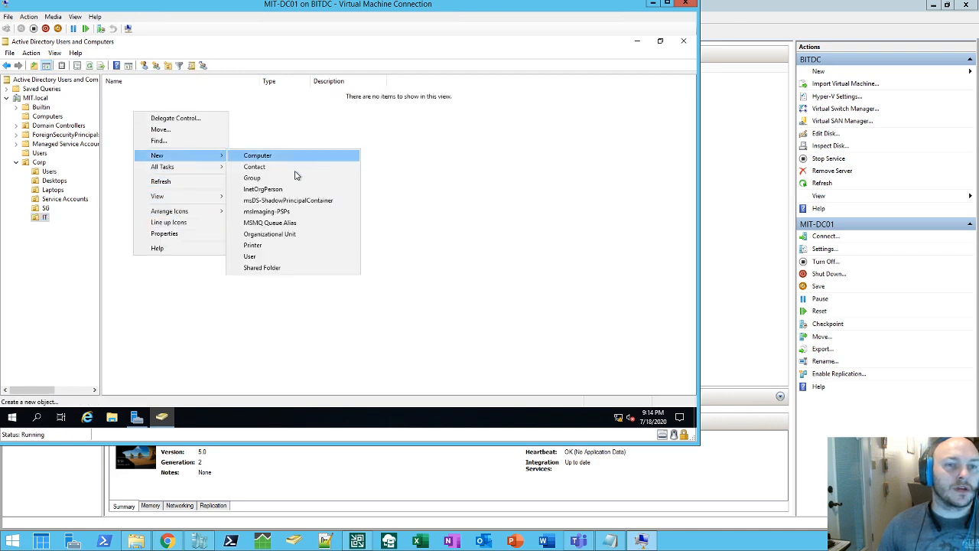
left_click(269, 258)
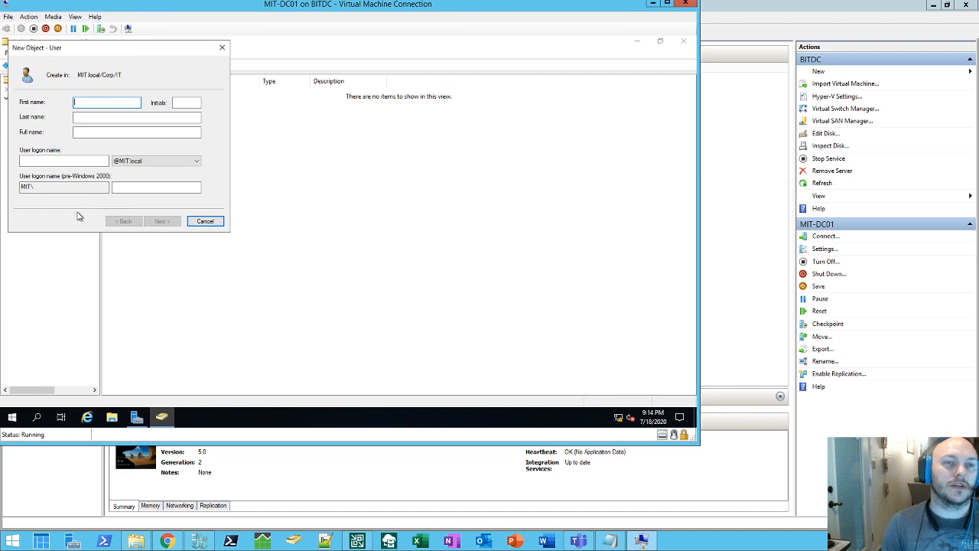
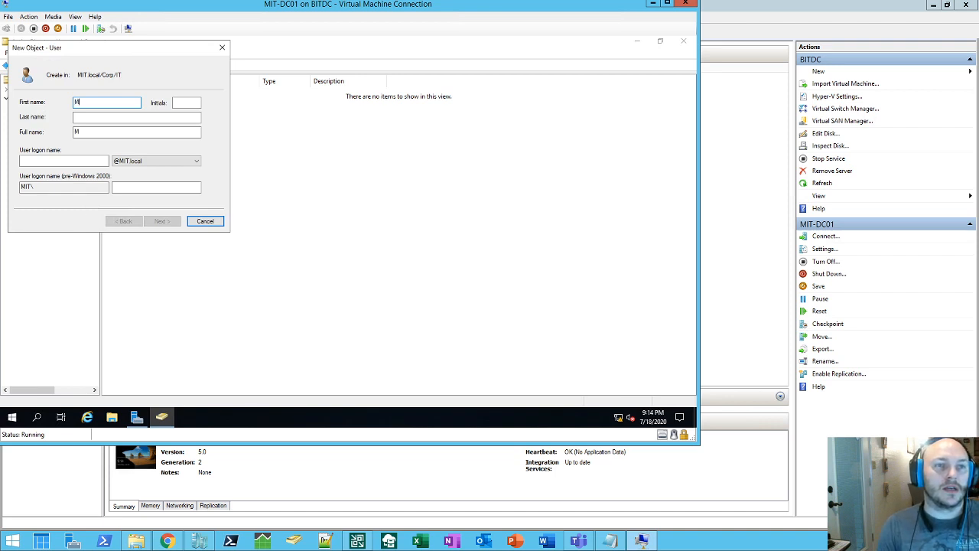
key("Tab")
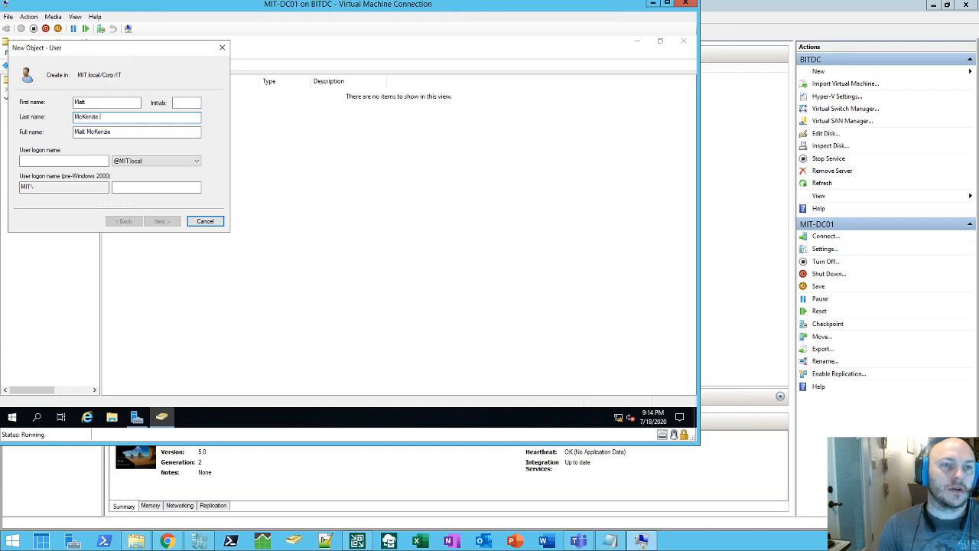
type(" \"(")
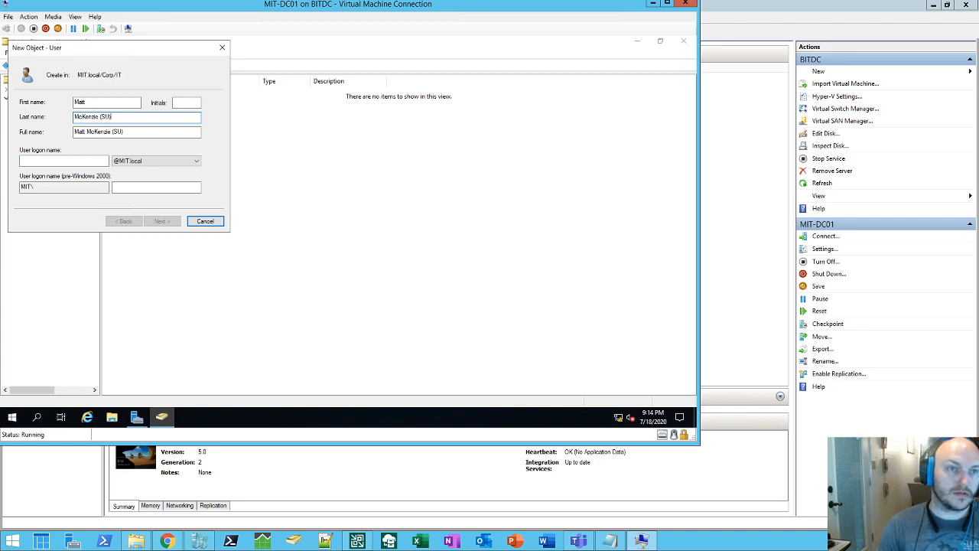
key("Tab")
key("Tab")
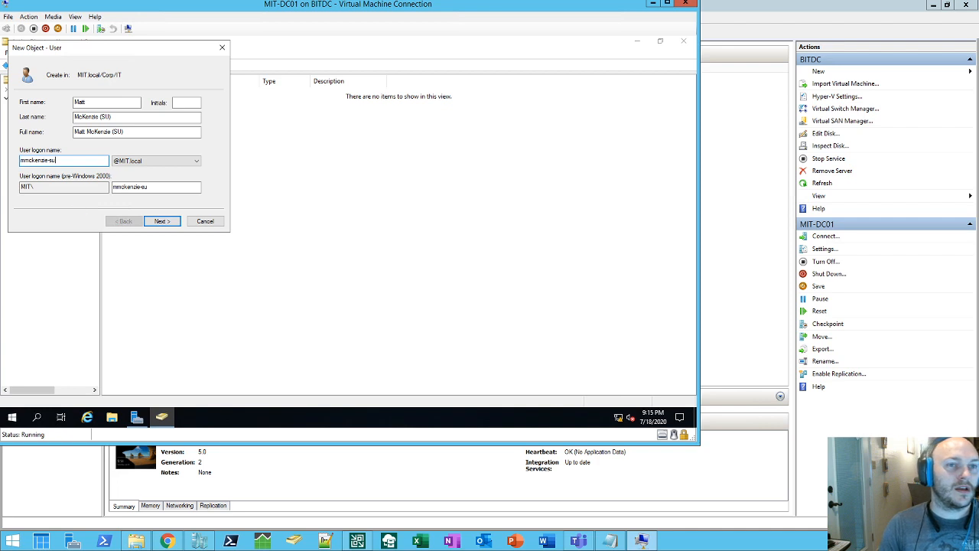
key("Return")
Step: Set the password, clear must-change, make the password never expire, and finish the SU account
type("P••••••")
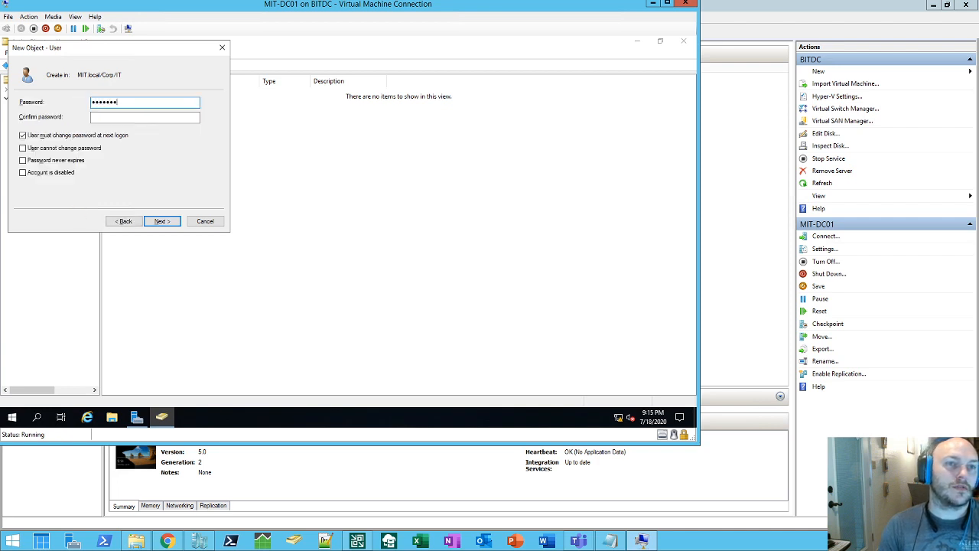
type("••")
key("Tab")
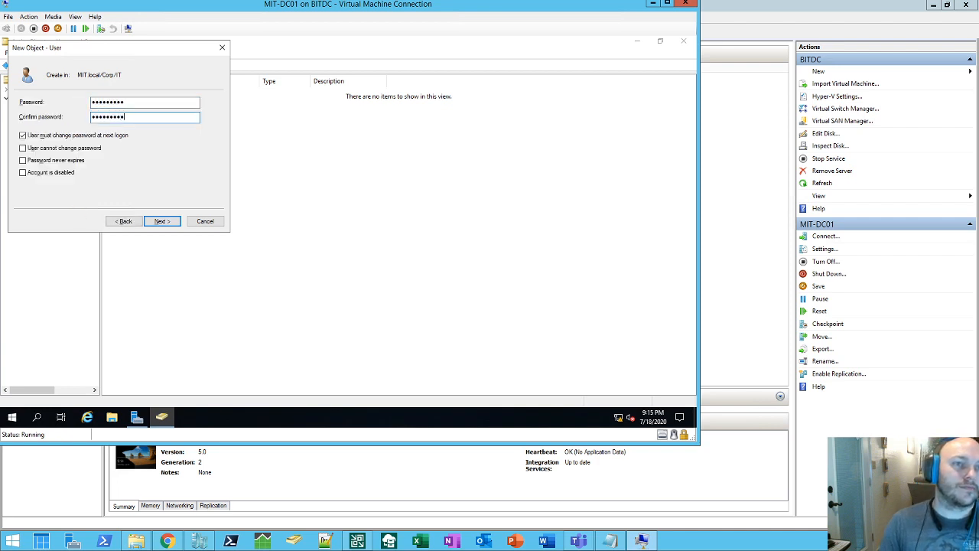
type("•••••••••")
key("Tab")
key("space")
key("Tab")
key("Tab")
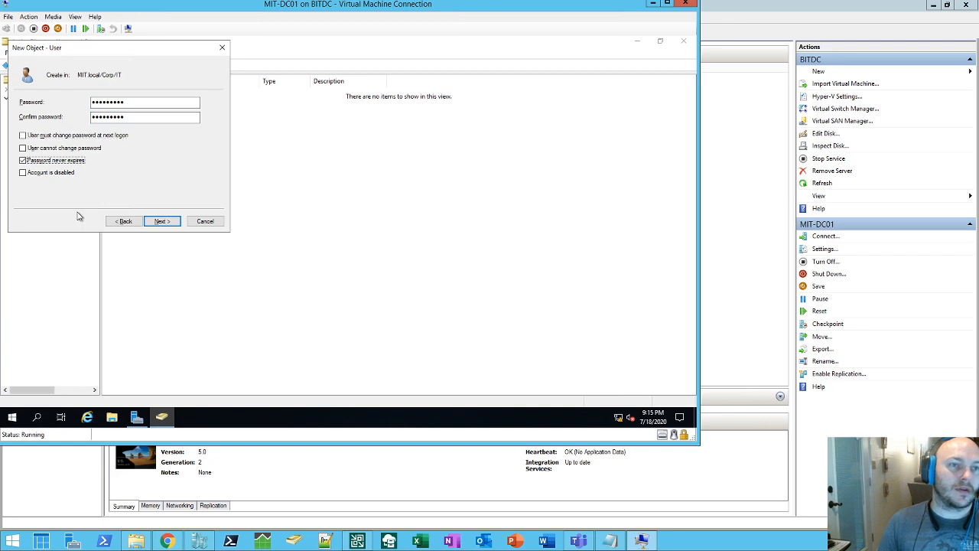
key("Return")
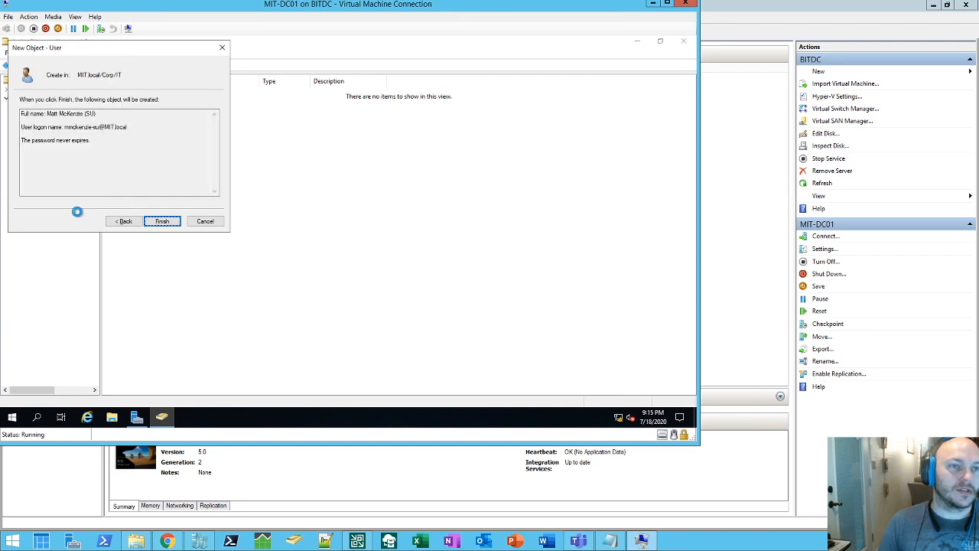
key("Return")
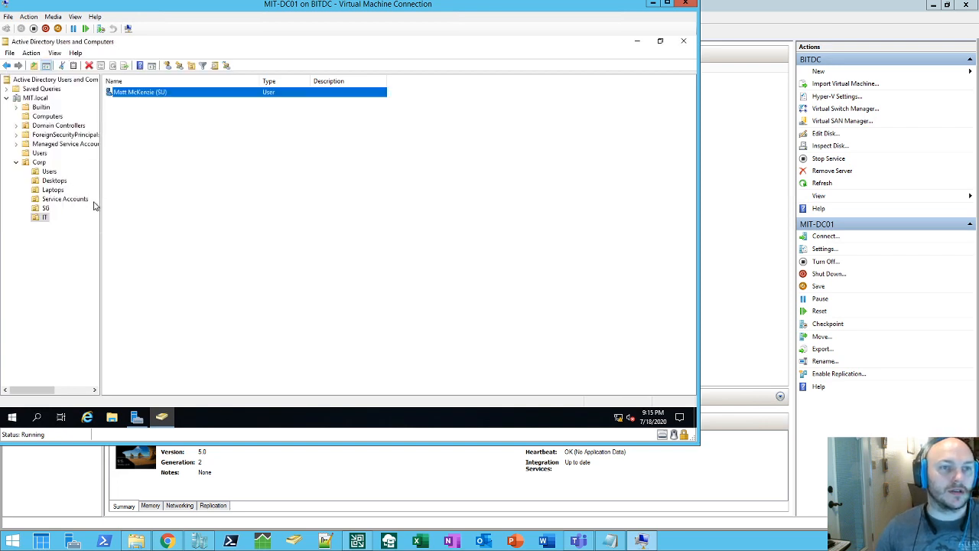
Step: Create the Accounting security group in Corp's SG OU
left_click(46, 208)
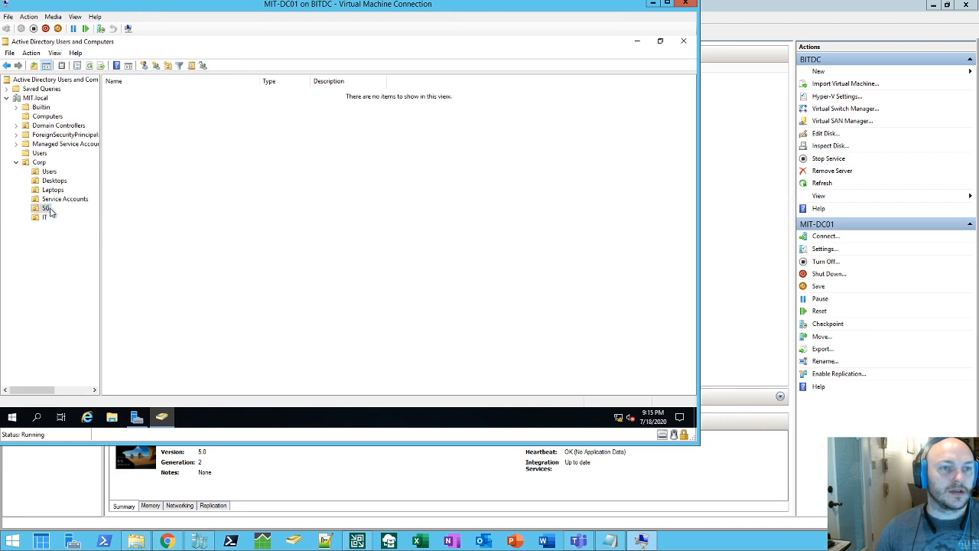
right_click(137, 121)
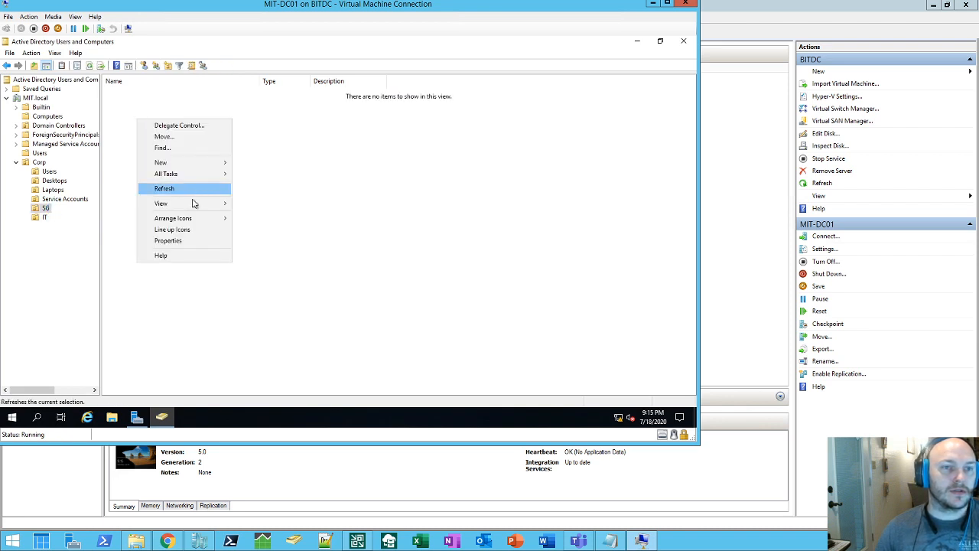
mouse_move(190, 163)
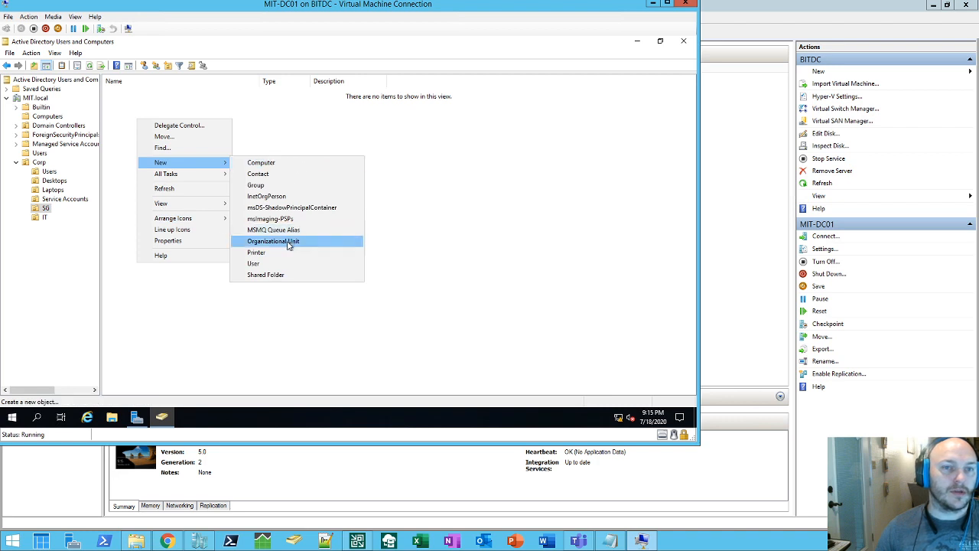
left_click(267, 184)
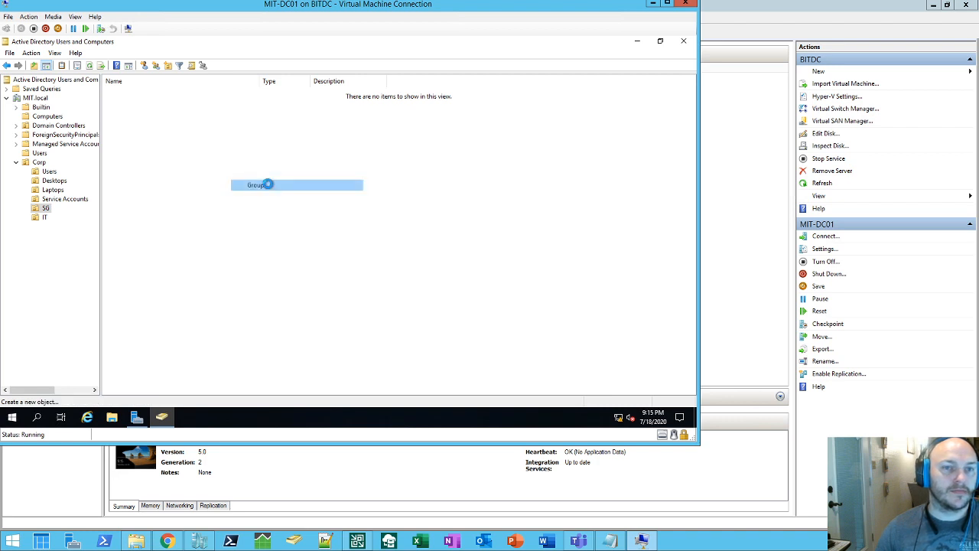
type("Accounting")
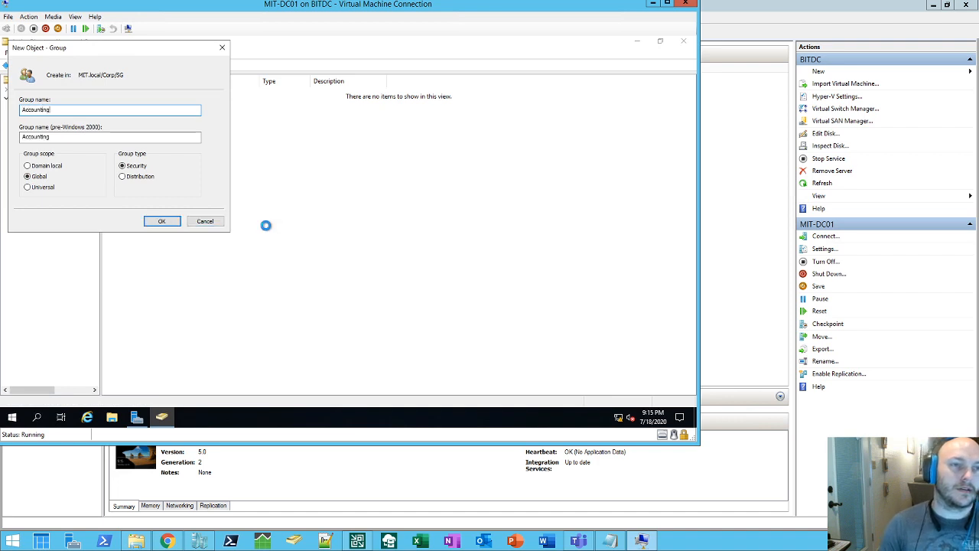
key("Return")
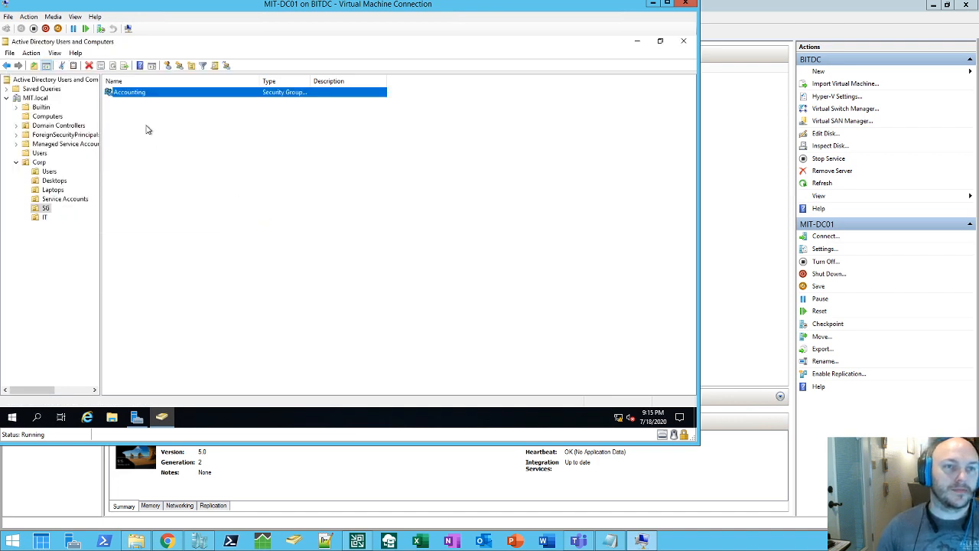
Step: Add the IT and Contractors security groups to the SG OU
right_click(147, 129)
mouse_move(207, 170)
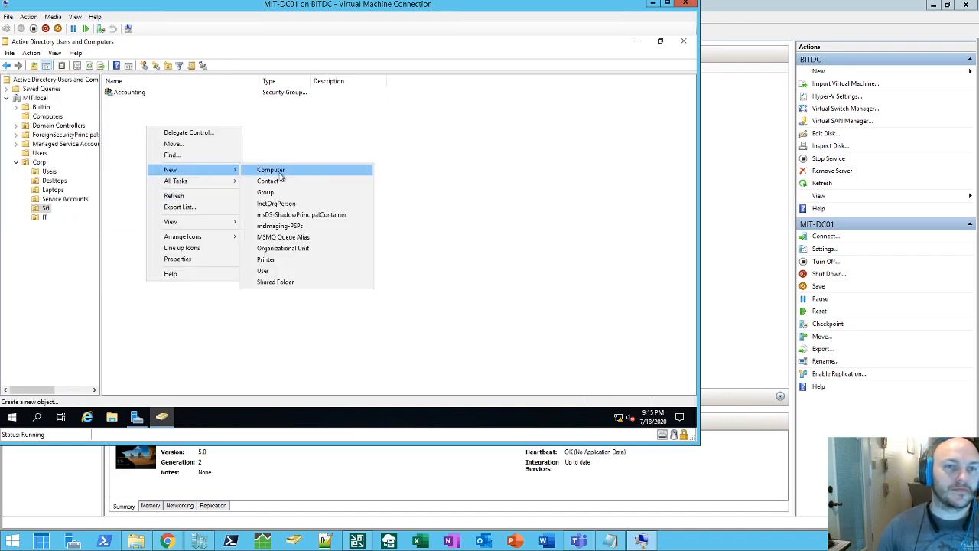
left_click(285, 195)
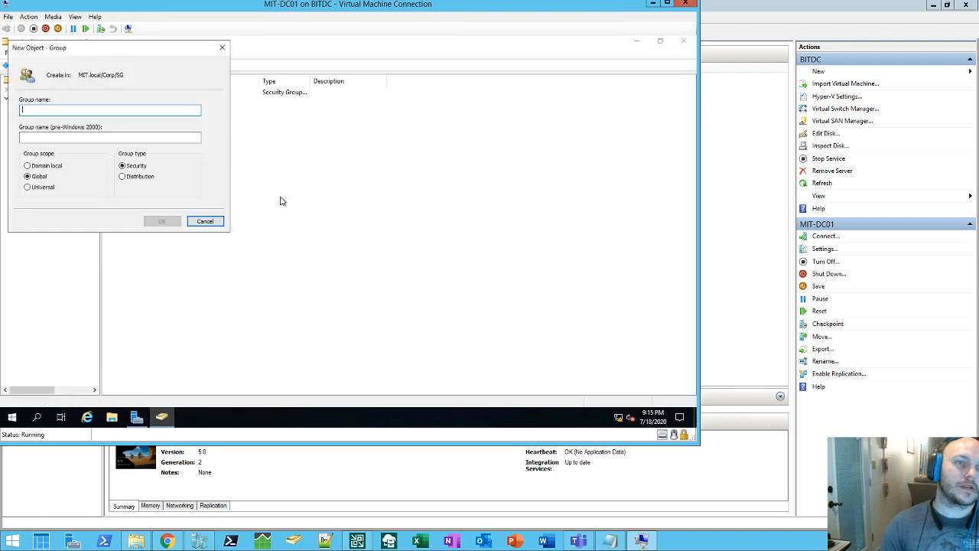
type("IT")
key("Return")
left_click(145, 123)
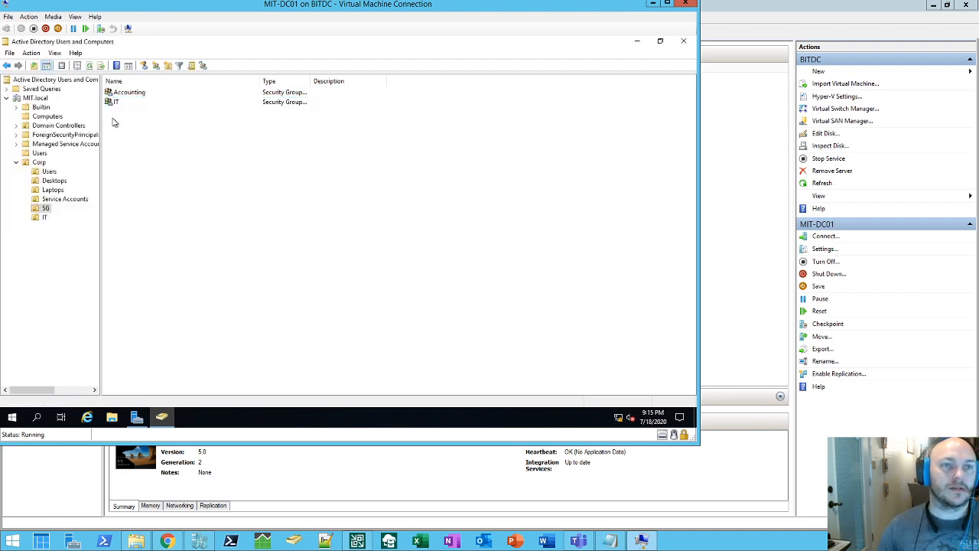
right_click(109, 118)
mouse_move(171, 167)
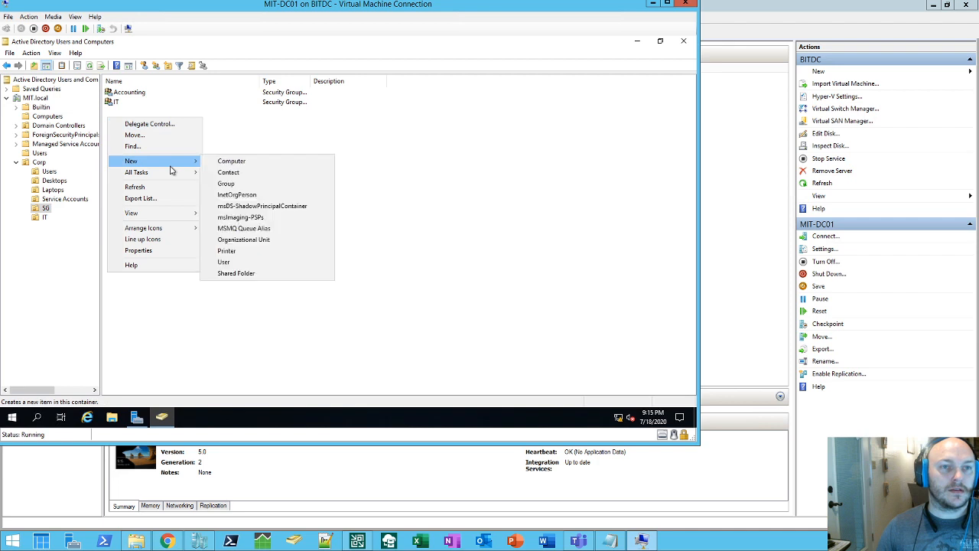
left_click(226, 183)
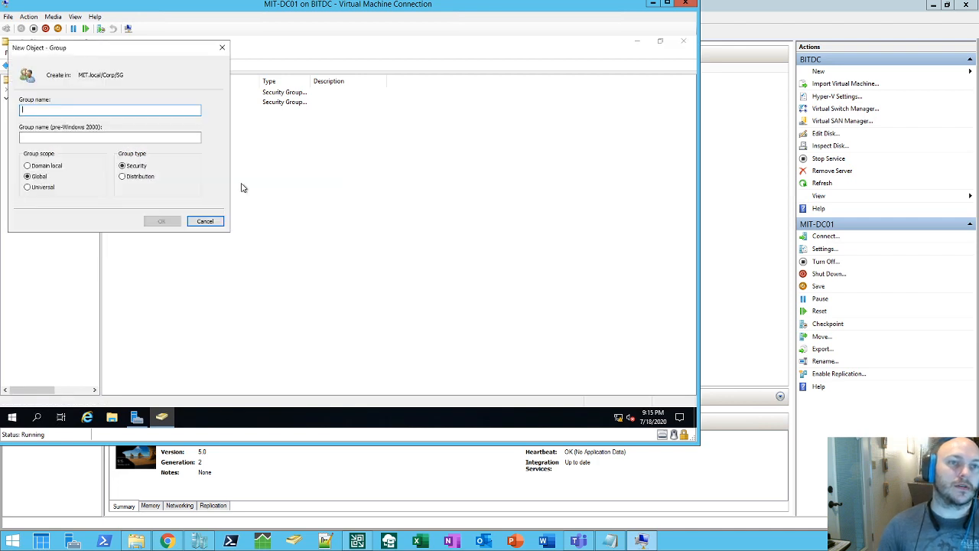
type("Contractors")
key("Return")
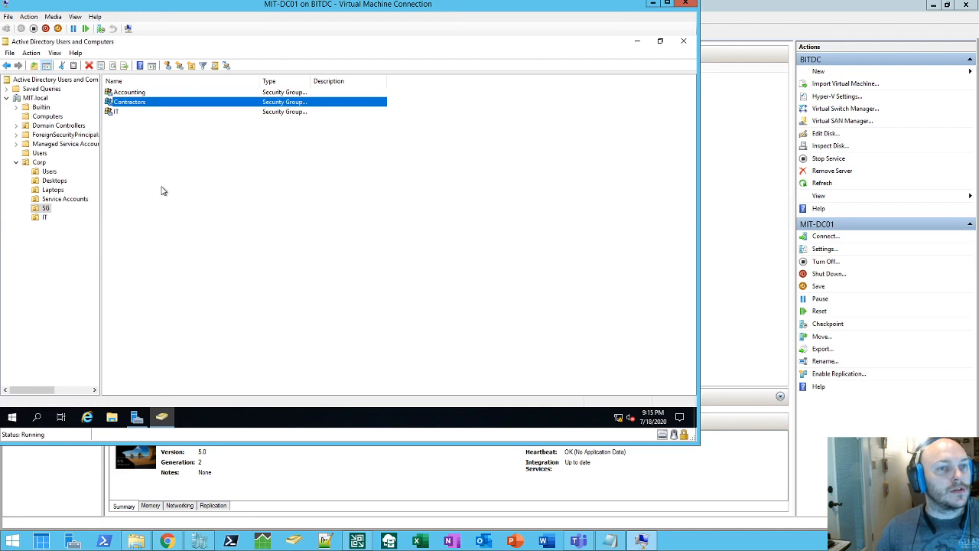
Step: Start a new user named Copier with logon name copier in the Service Accounts OU
left_click(65, 199)
right_click(132, 115)
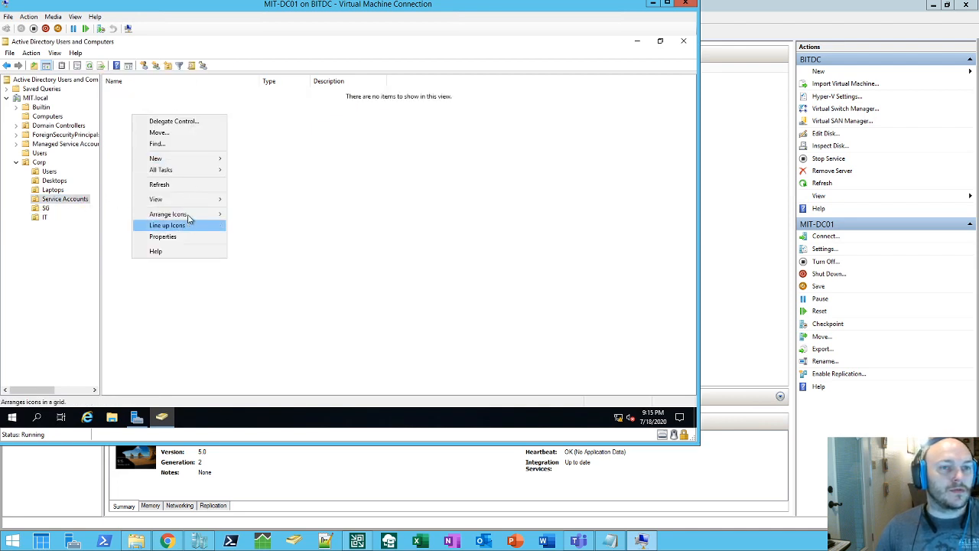
mouse_move(189, 165)
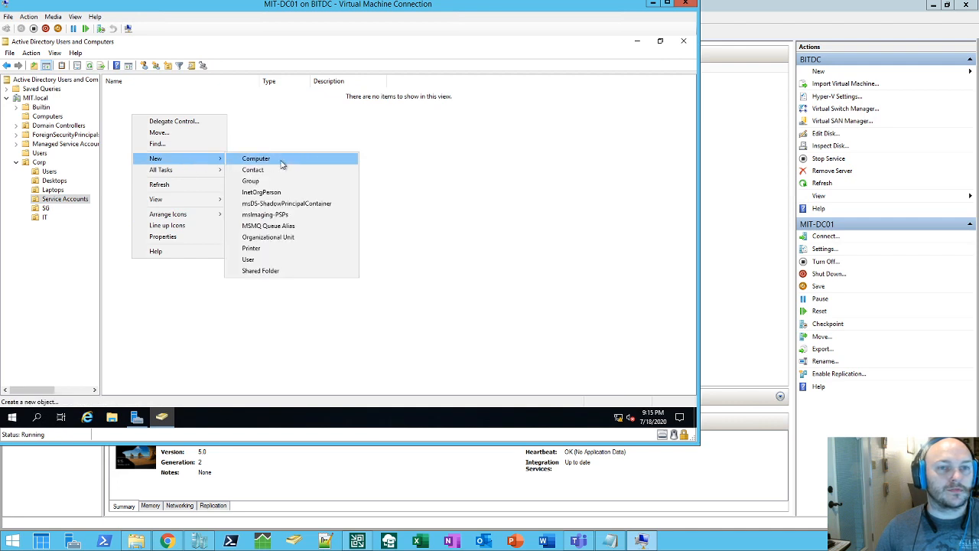
left_click(269, 260)
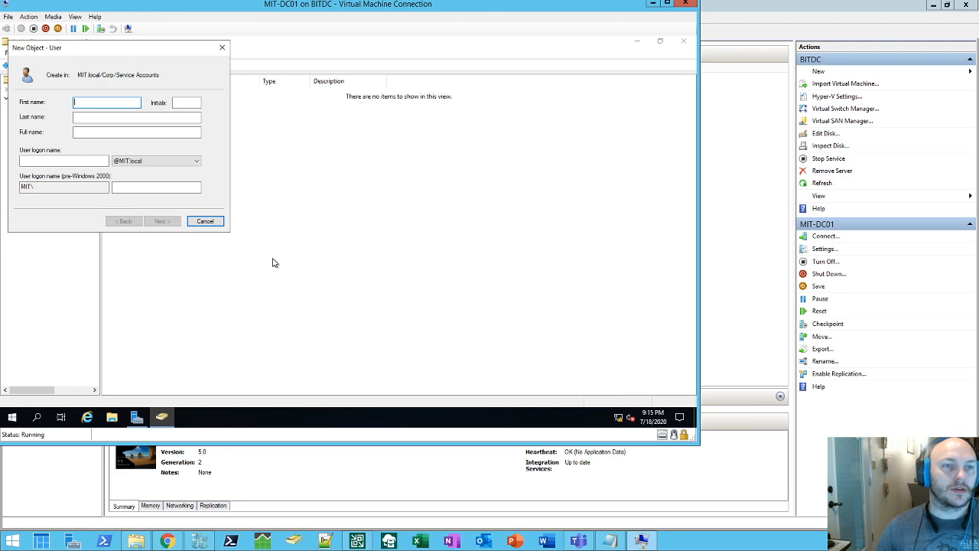
type("Copier")
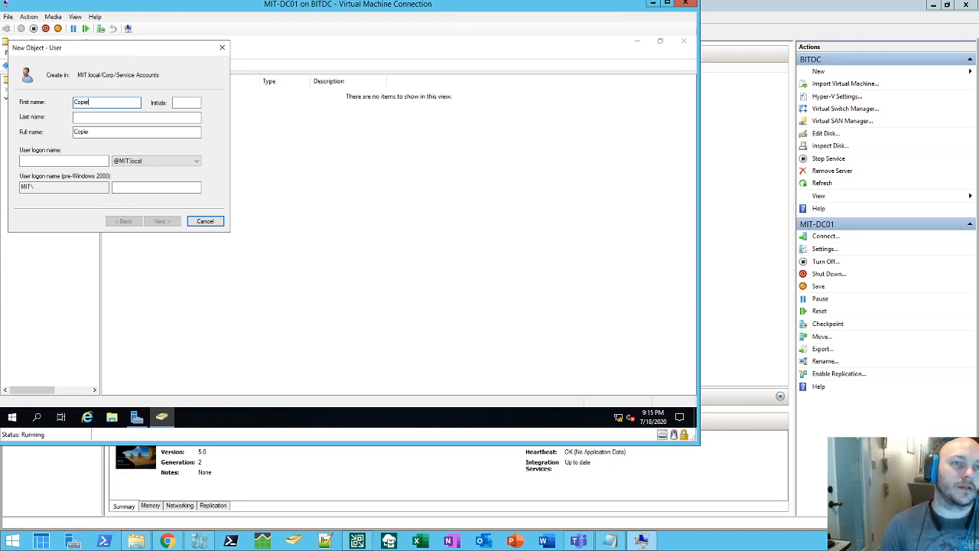
key("Tab")
key("Tab")
key("Tab")
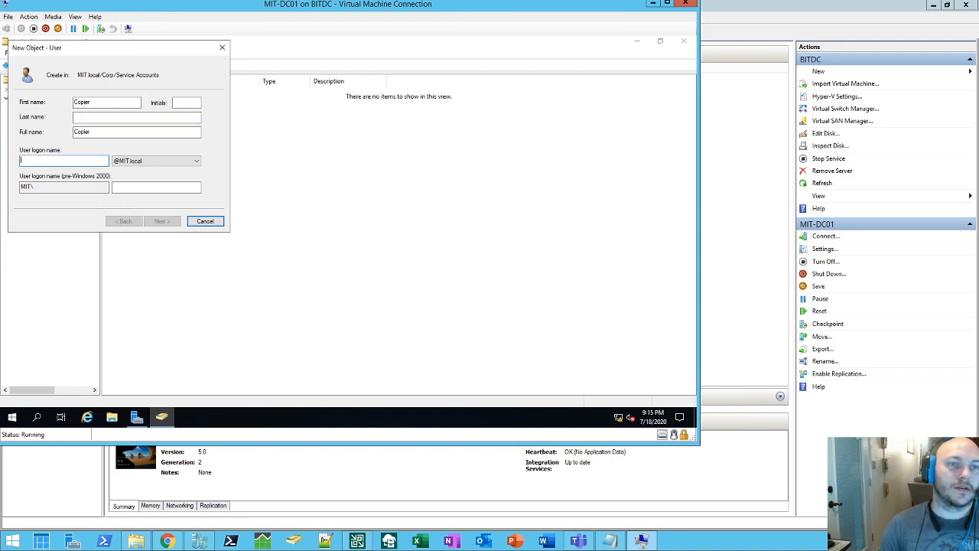
type("copier")
key("Return")
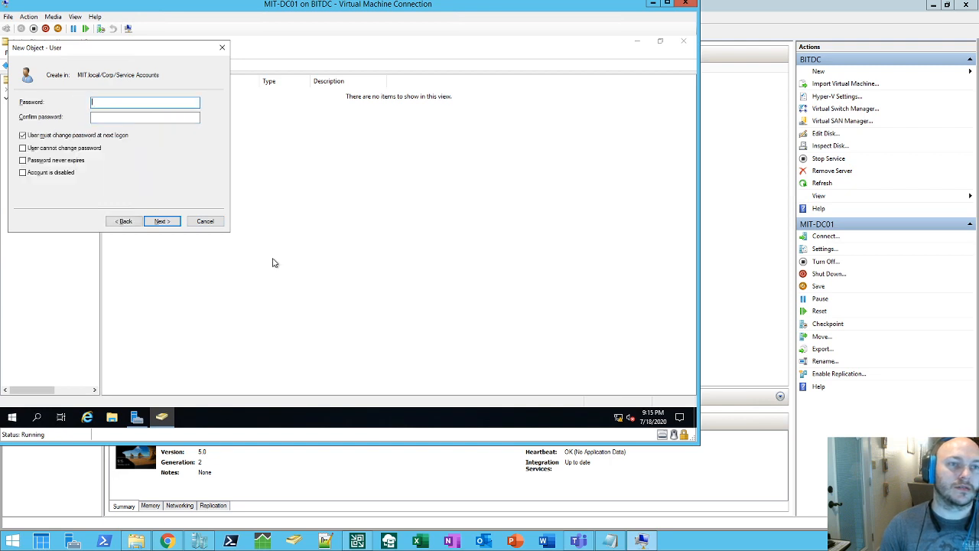
Step: Set and confirm the Copier password, turn off forced change at logon, and finish the account
key("Tab")
key("Tab")
key("space")
key("Tab")
key("Tab")
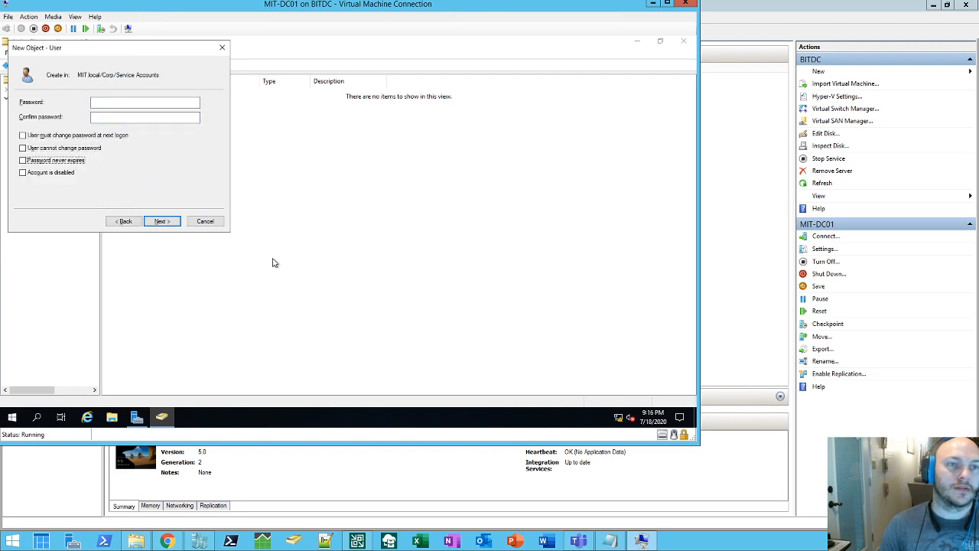
key("shift+Tab")
key("shift+Tab")
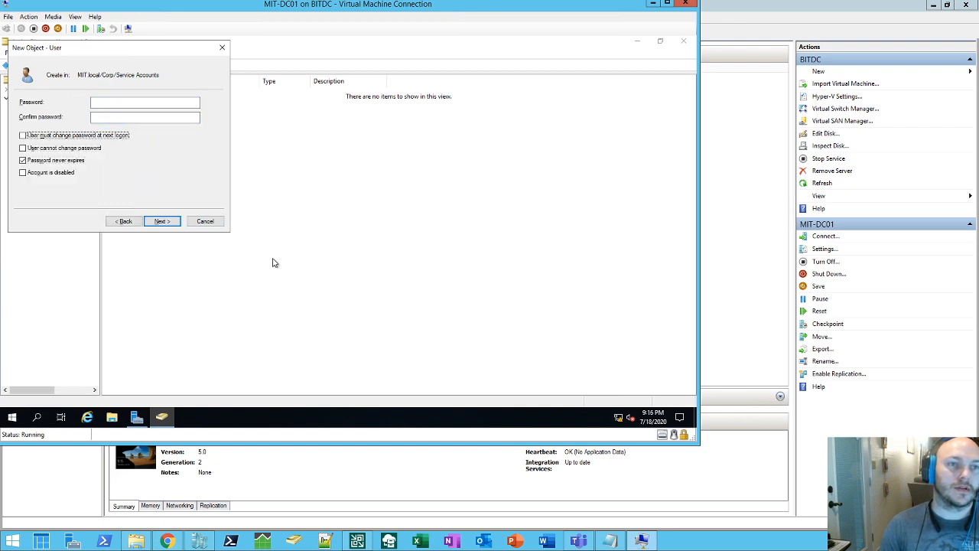
key("shift+Tab")
key("shift+Tab")
type("*****")
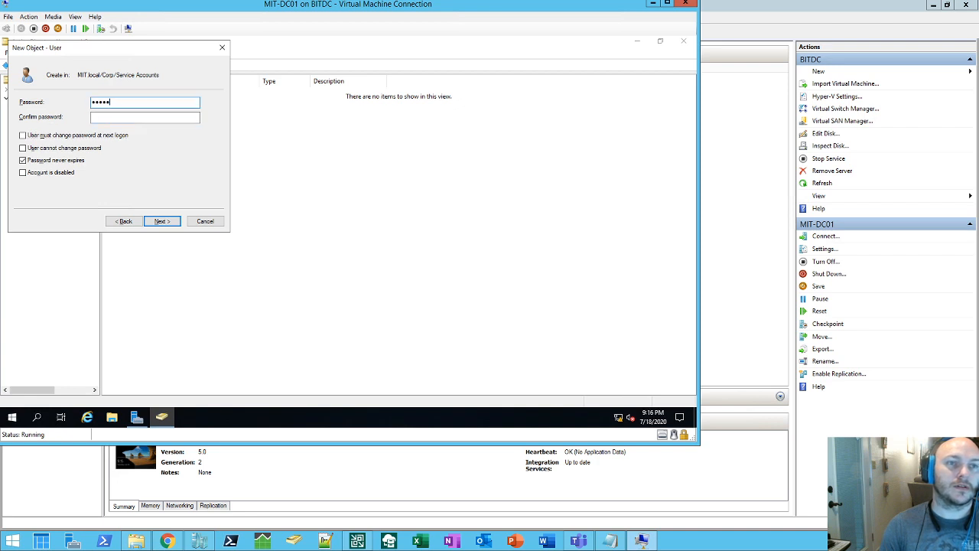
type("**")
key("Tab")
type("****")
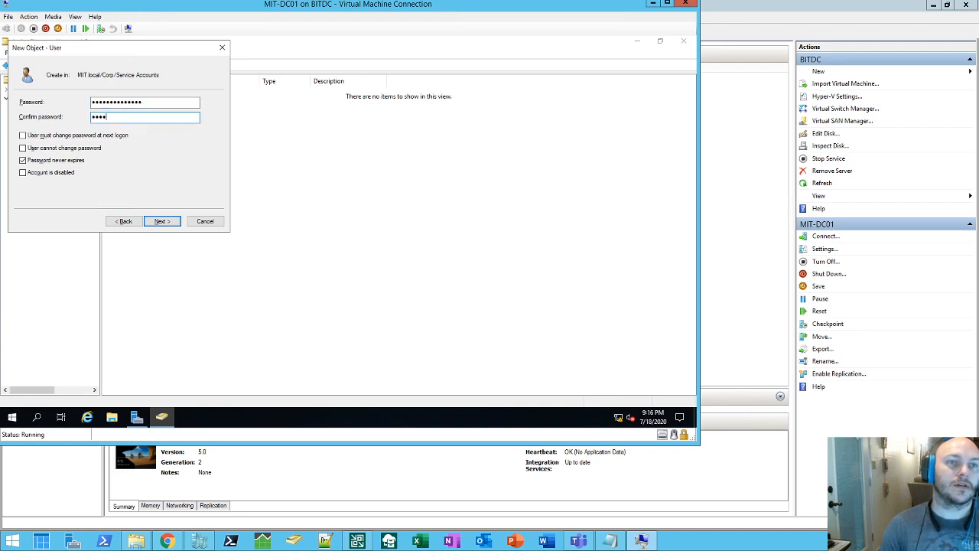
type("***********")
key("Return")
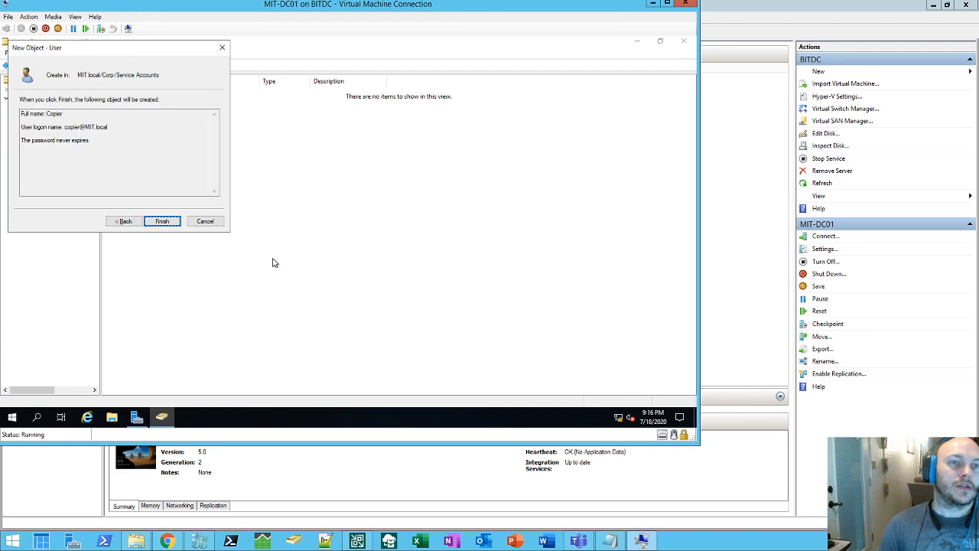
key("Return")
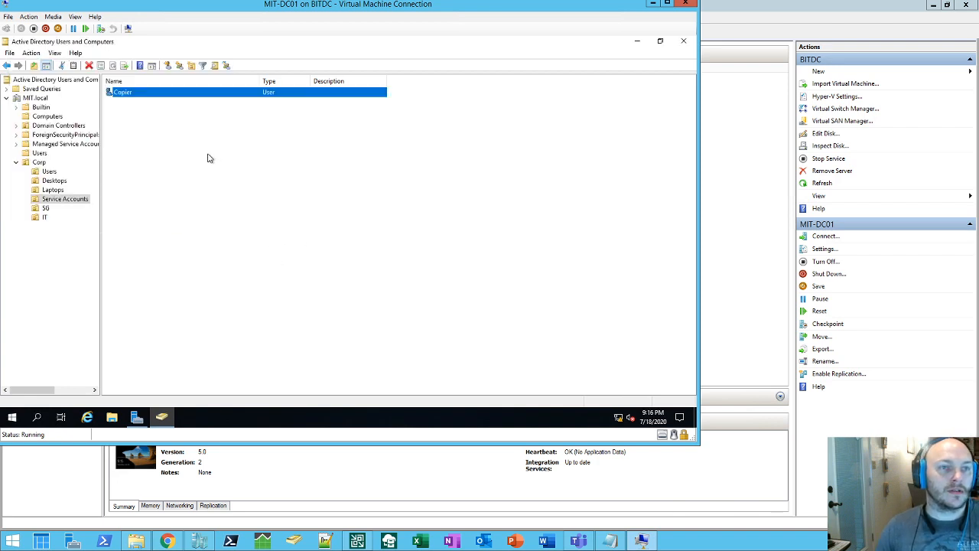
left_click(151, 132)
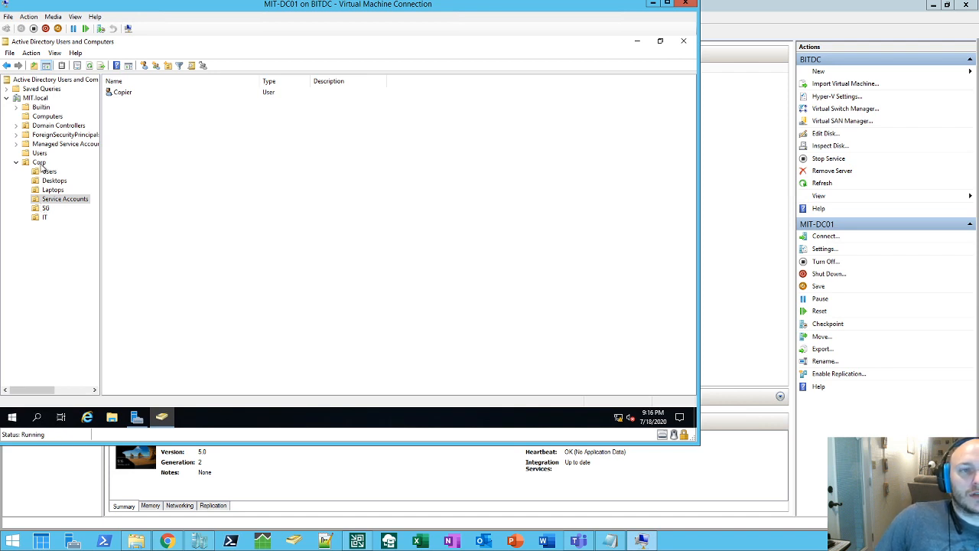
Step: Add an OU named NY under MIT.local, alongside Corp
right_click(42, 98)
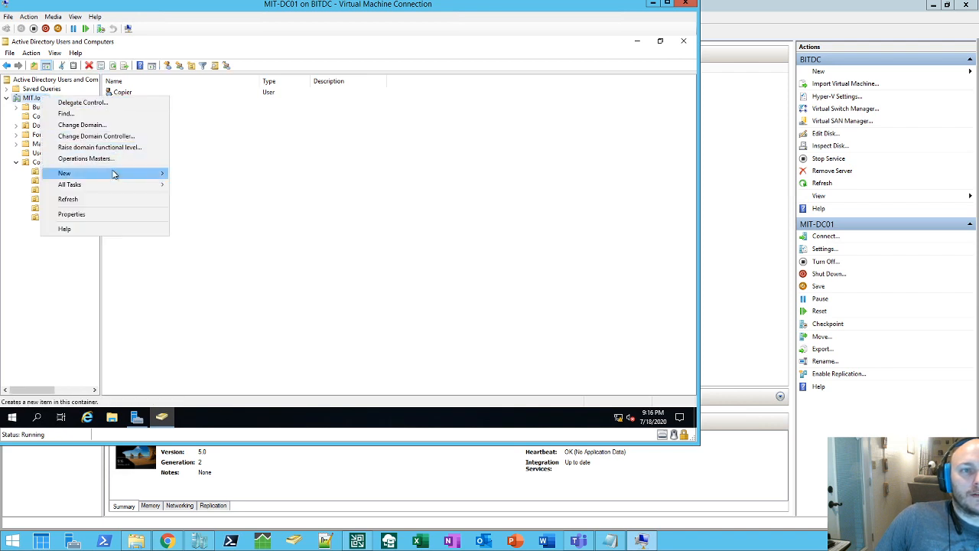
mouse_move(151, 173)
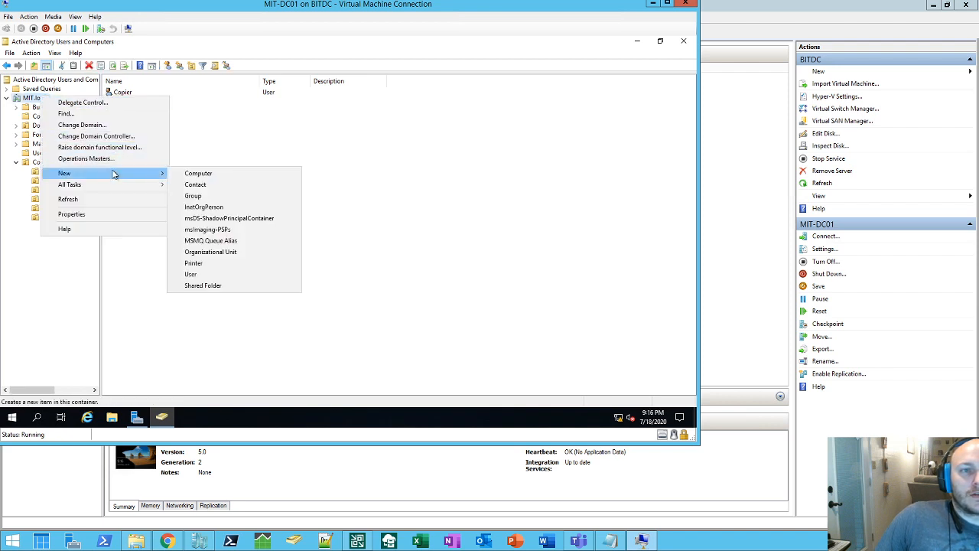
left_click(230, 253)
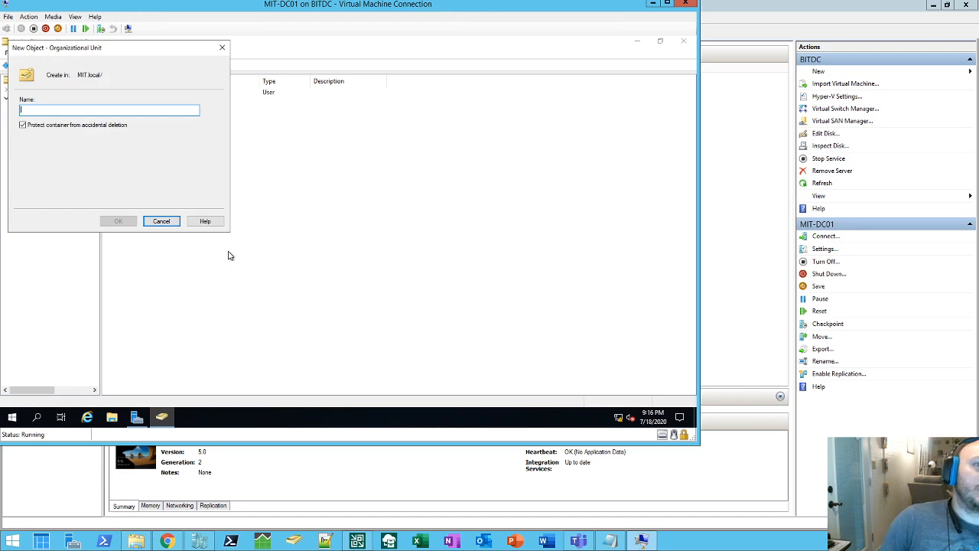
type("N")
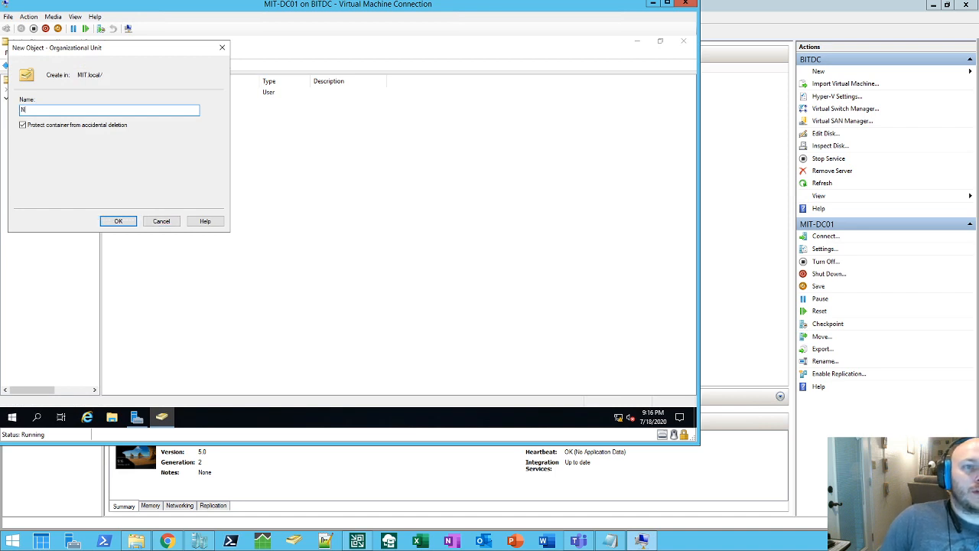
type("Y")
key("Return")
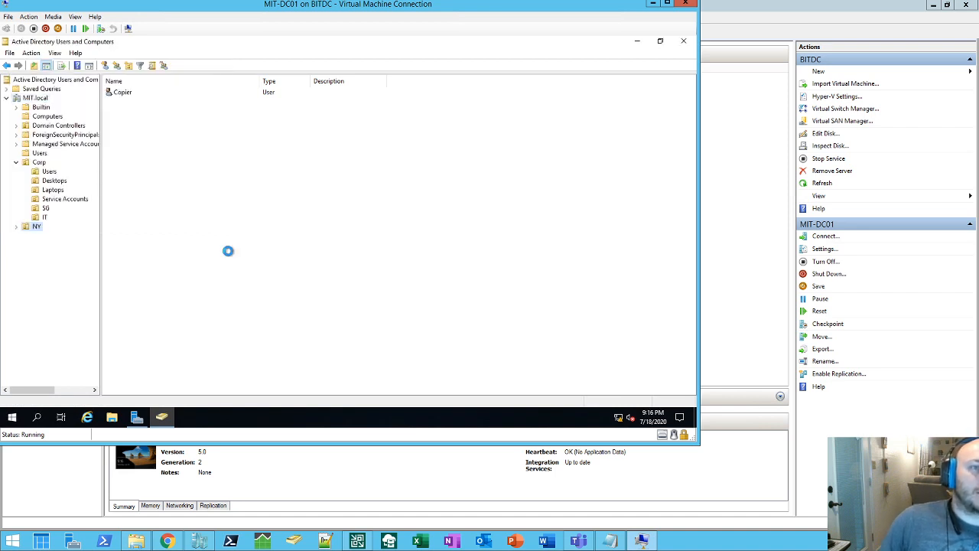